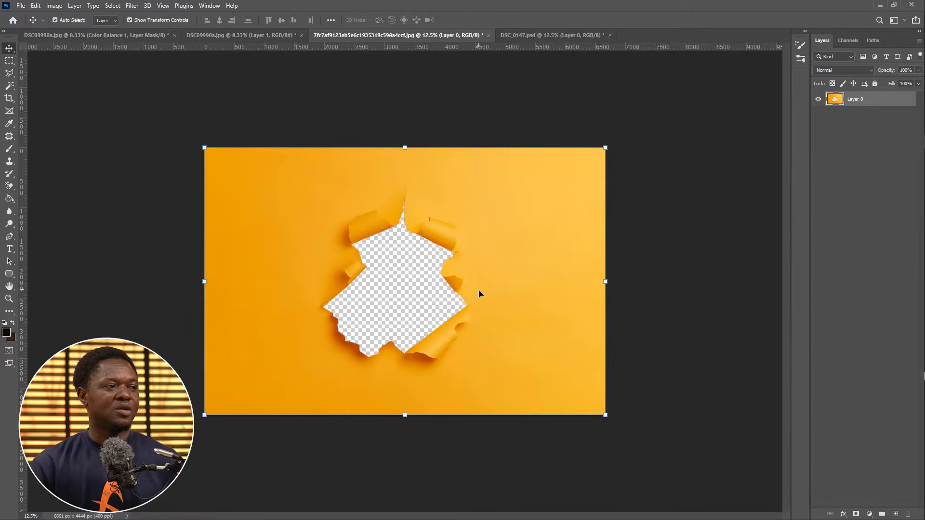
Step: Bring the torn-paper image into DSC_0147.psd beneath the cont pop layer and enlarge it to about 131%, with the hole around the woman
drag(467, 264, 485, 217)
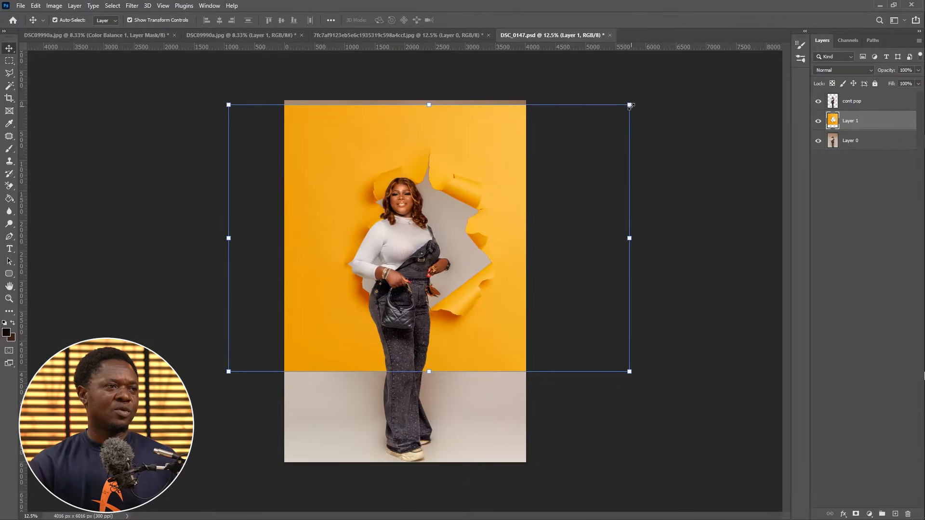
drag(631, 106, 679, 72)
drag(454, 160, 352, 273)
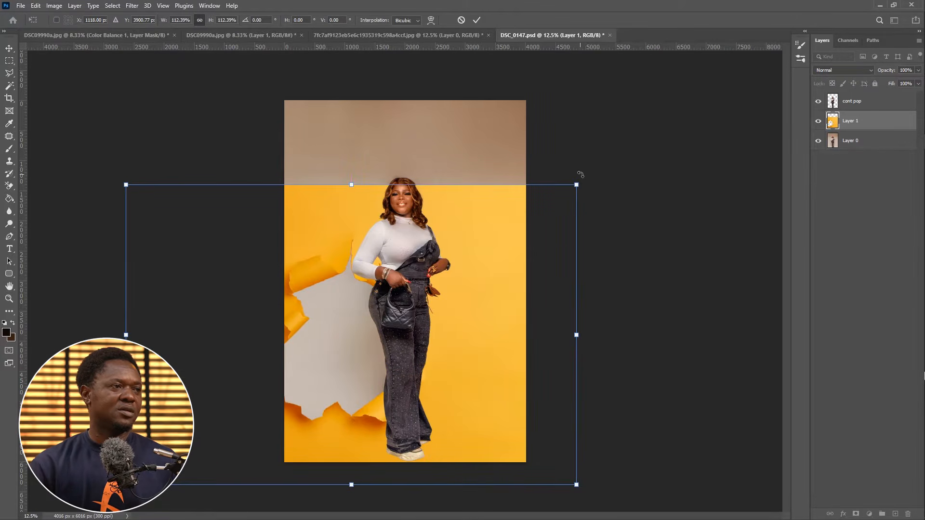
drag(578, 181, 654, 135)
drag(478, 209, 507, 128)
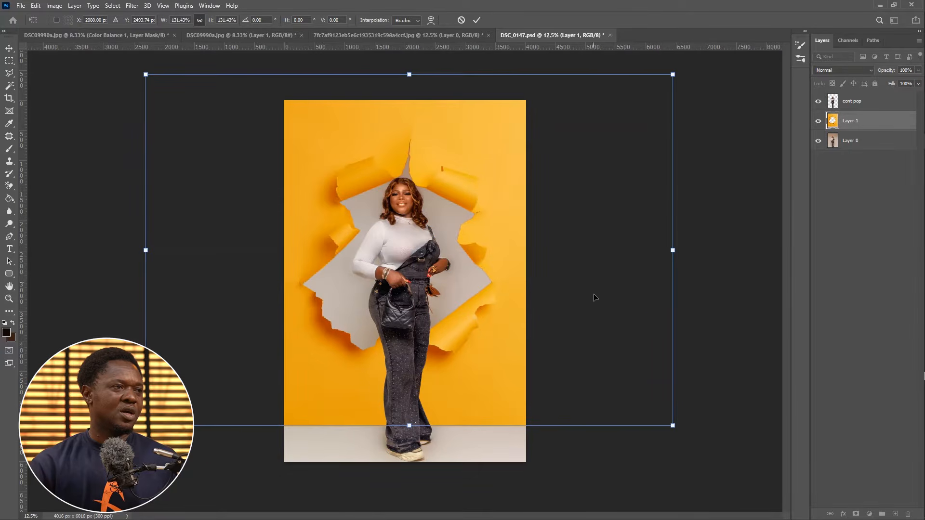
Step: Enlarge the torn-paper layer to about 152% and position it to cover the whole canvas with the hole framing the woman's upper body
drag(674, 426, 721, 459)
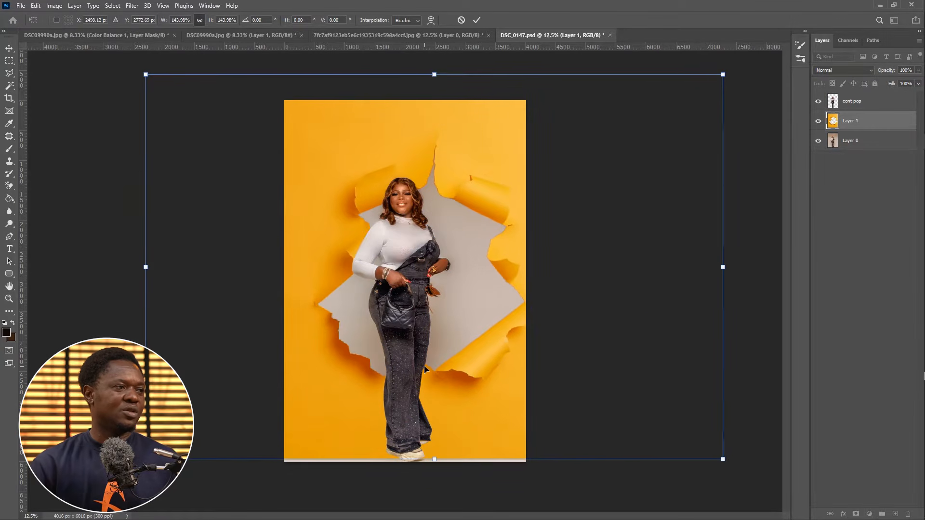
drag(424, 364, 404, 373)
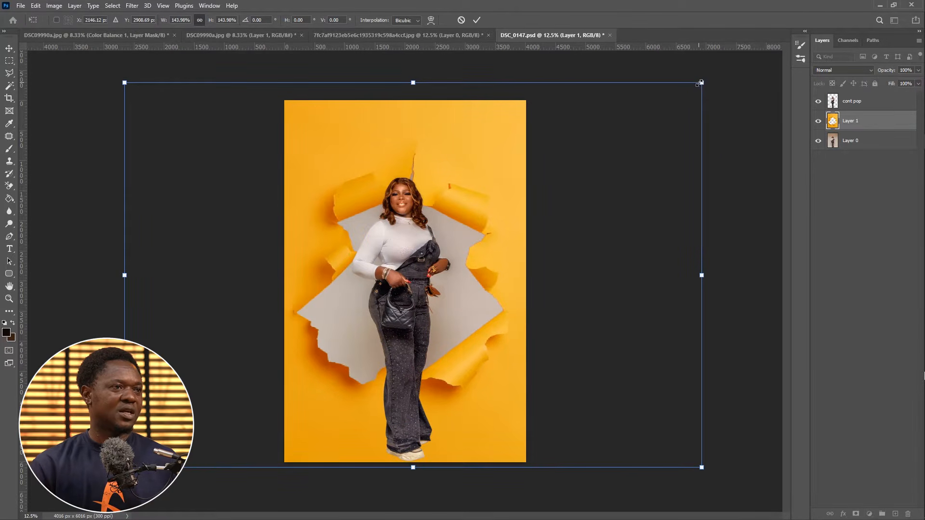
drag(700, 83, 716, 71)
drag(464, 192, 453, 206)
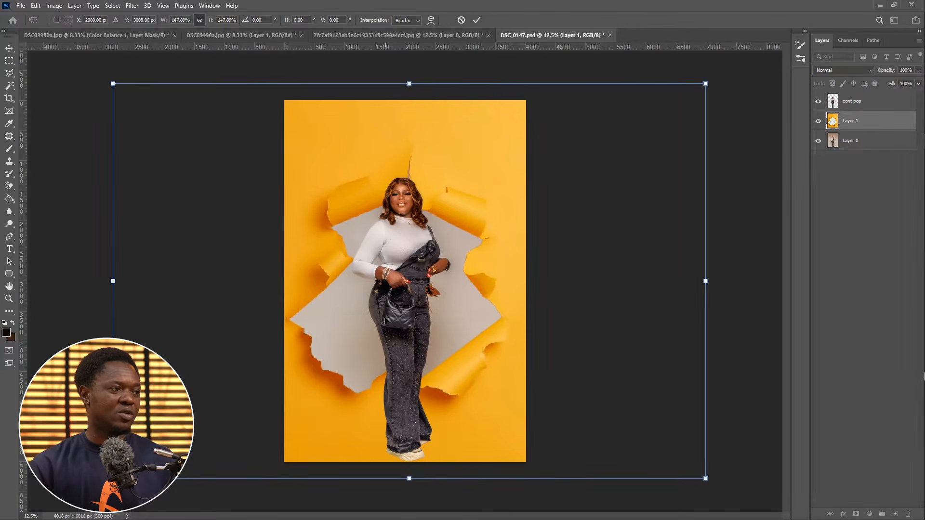
drag(492, 299, 496, 281)
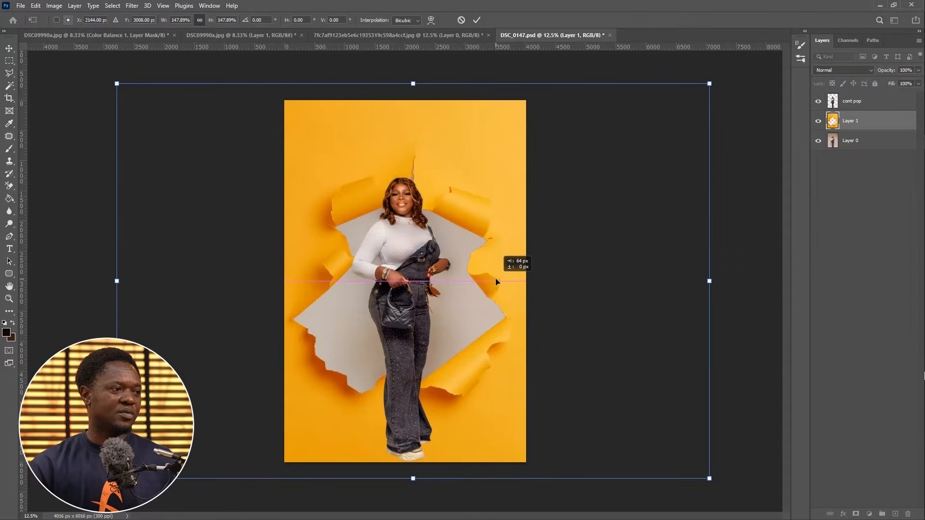
drag(496, 281, 498, 257)
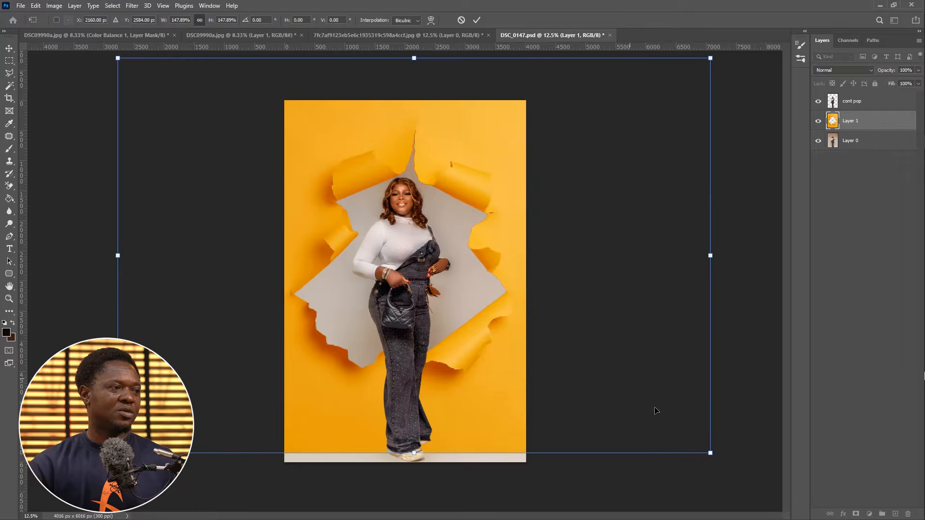
drag(711, 454, 716, 457)
drag(120, 58, 107, 52)
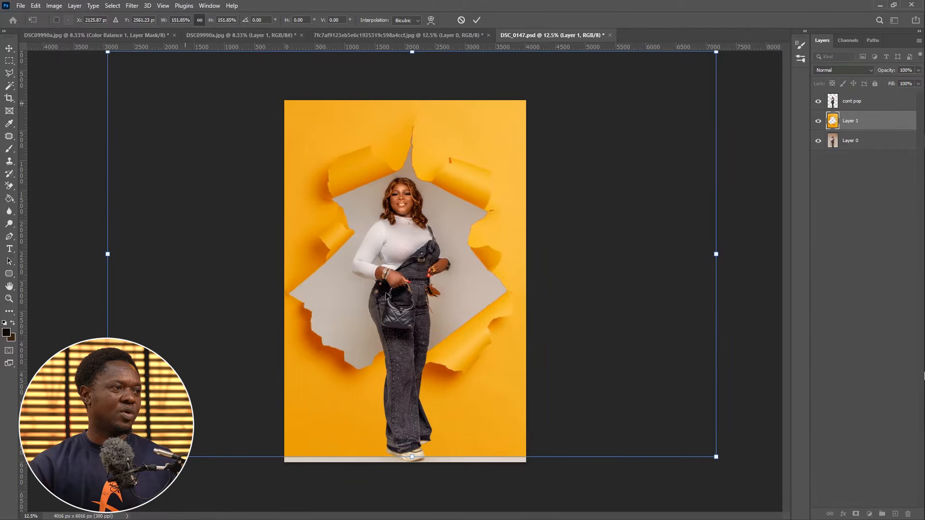
drag(421, 314, 444, 326)
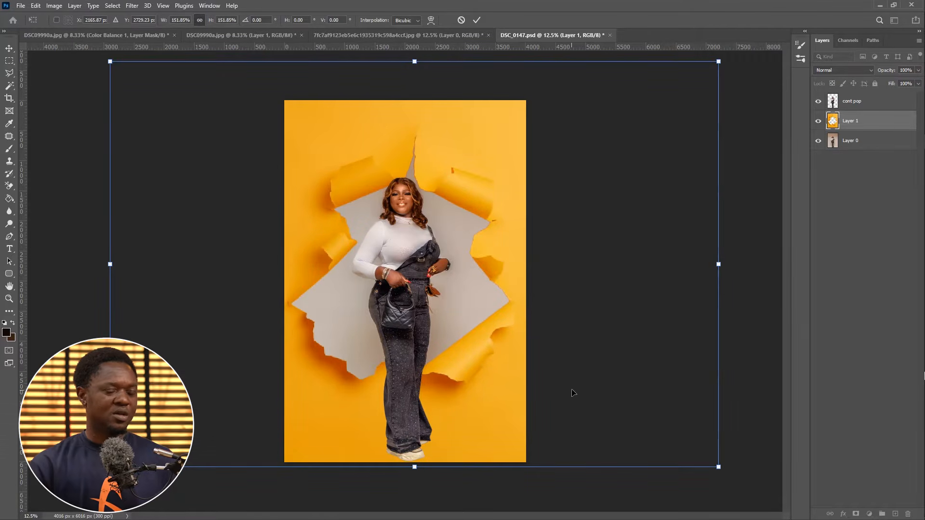
key(Return)
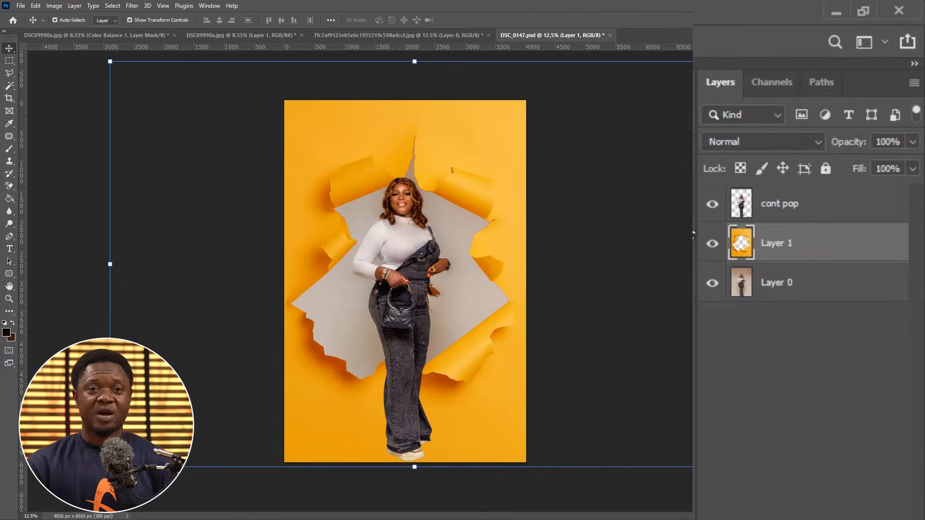
Step: Compare the composite with the cont pop layer hidden and shown, and move that layer beneath Layer 1
click(712, 206)
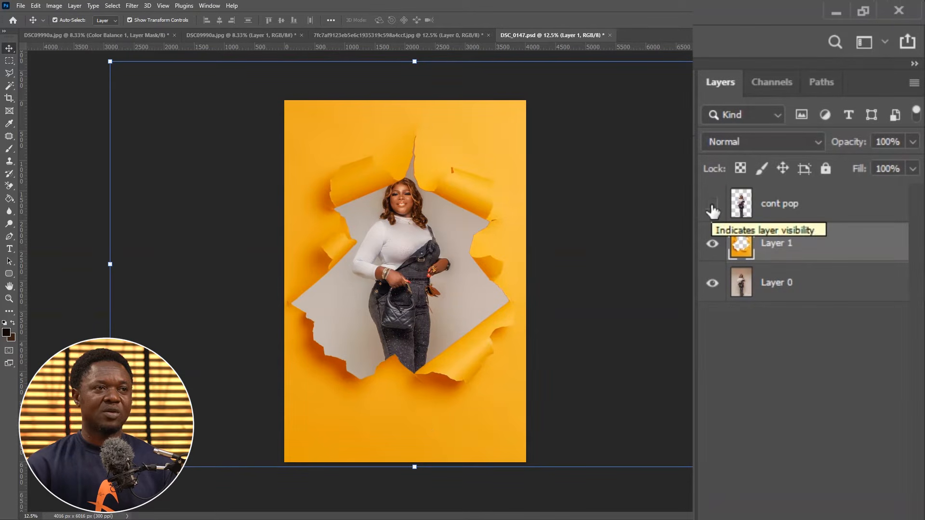
click(712, 207)
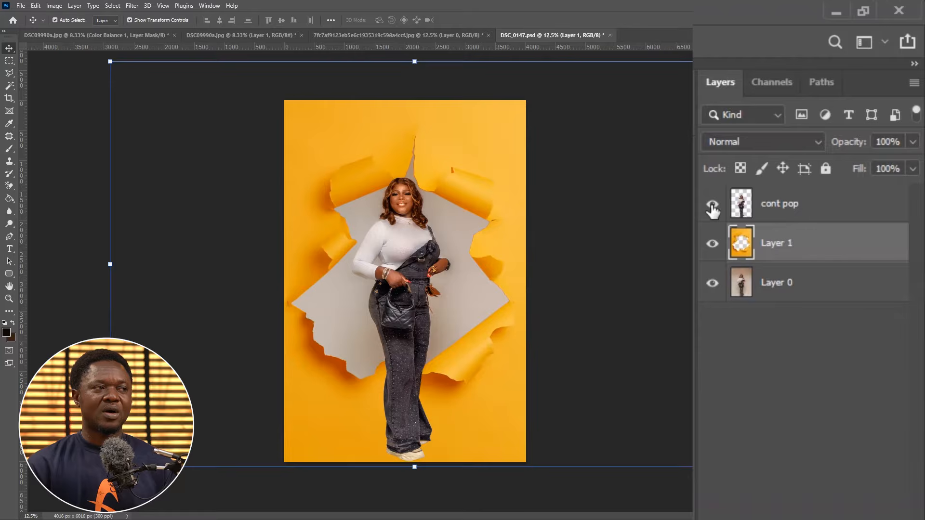
click(712, 211)
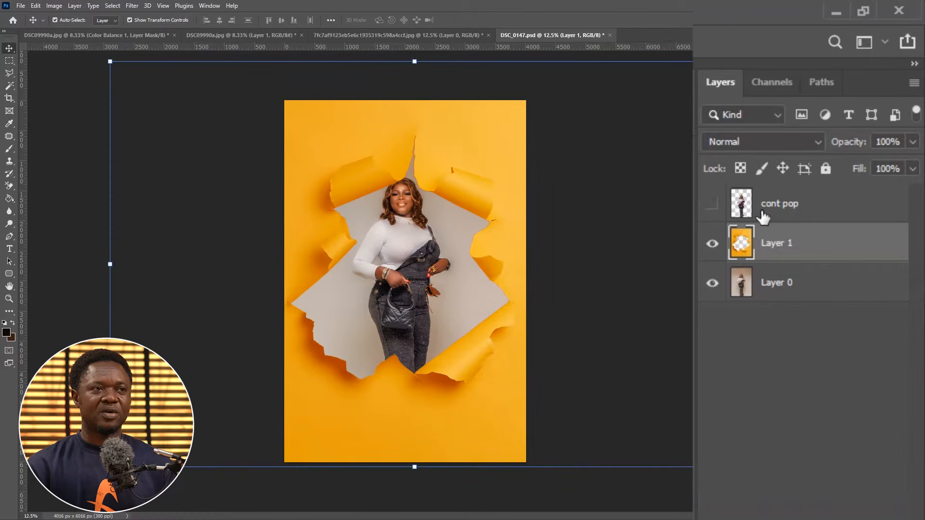
click(712, 206)
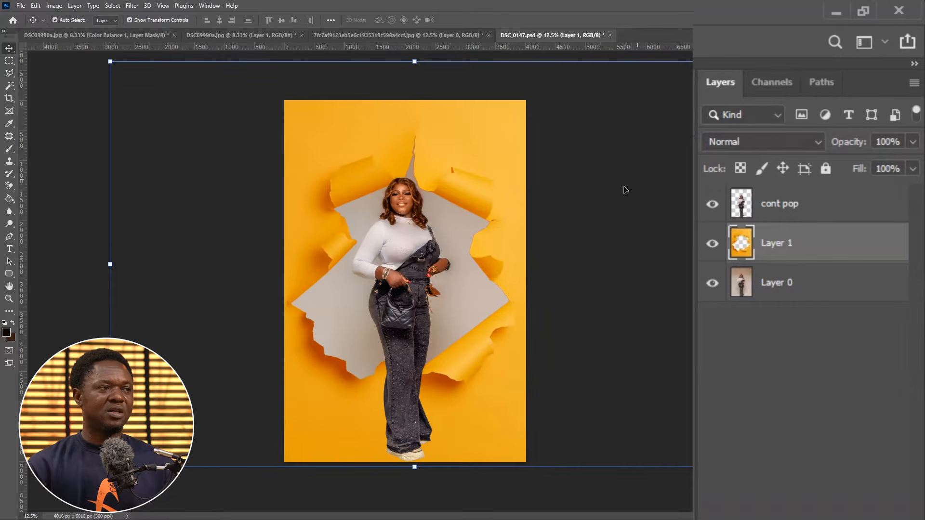
click(768, 208)
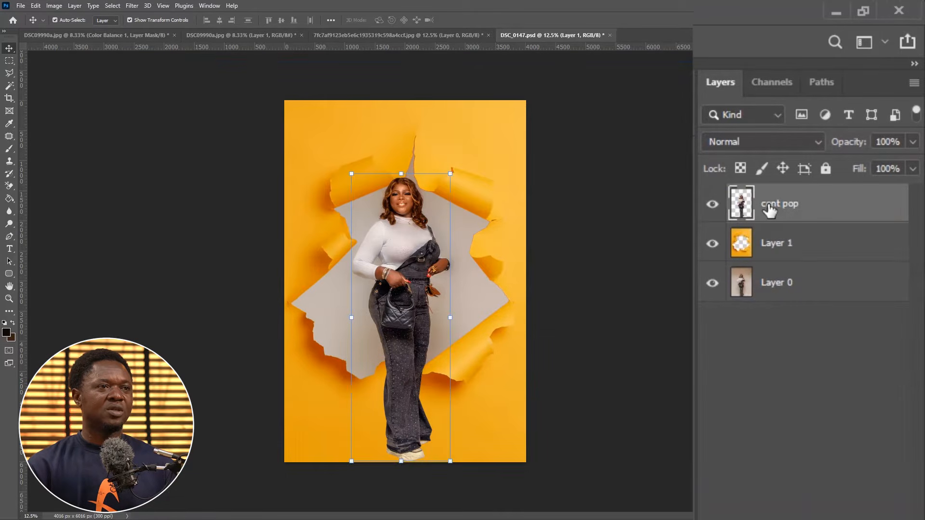
drag(767, 202, 752, 246)
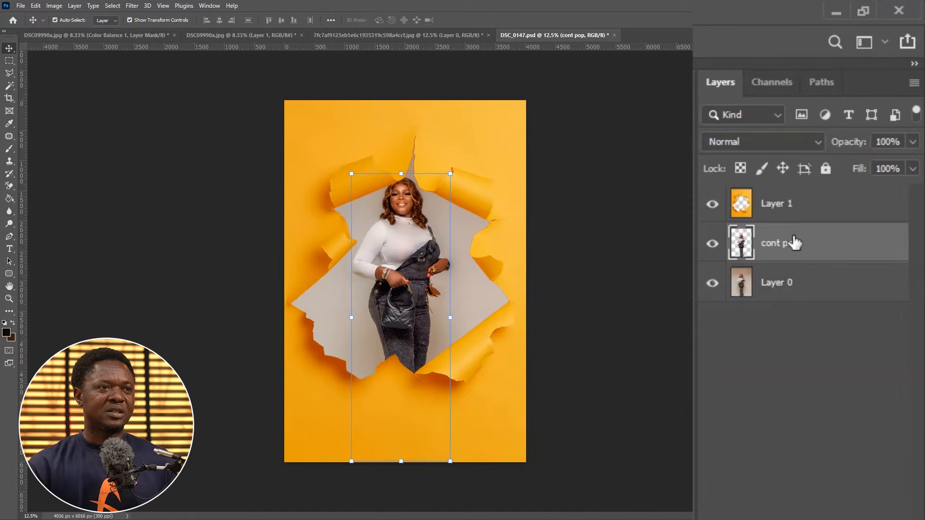
Step: Select the cont pop and Layer 0 layers together and enlarge them proportionally to about 141% behind the torn paper
ctrl+click(776, 285)
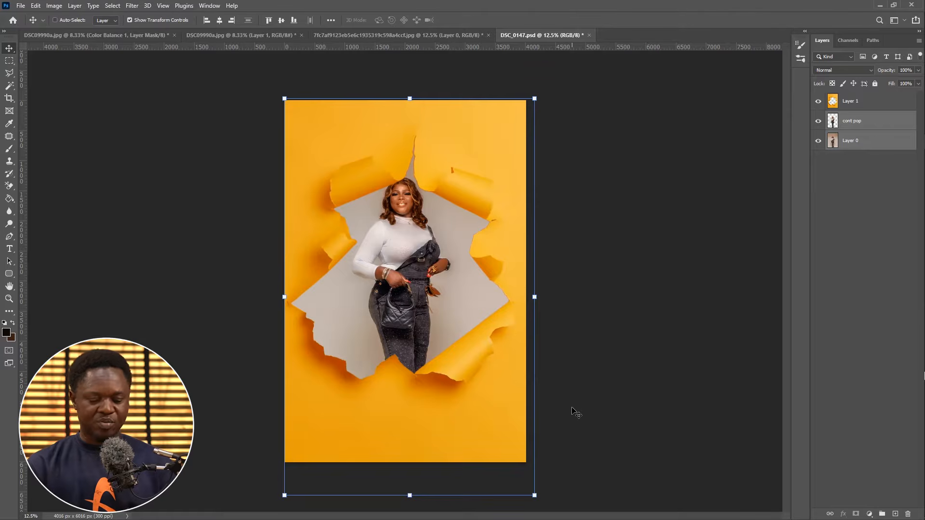
key(ctrl+minus)
key(ctrl+minus)
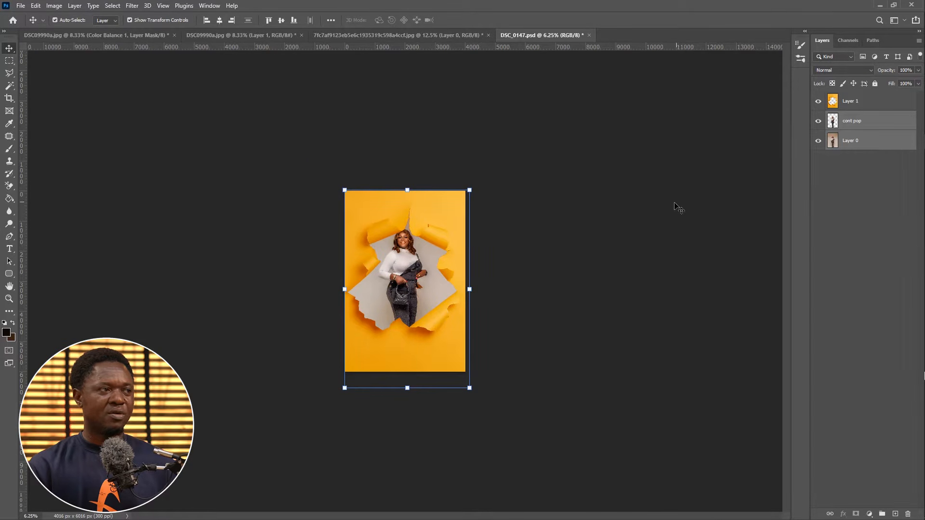
drag(469, 190, 476, 180)
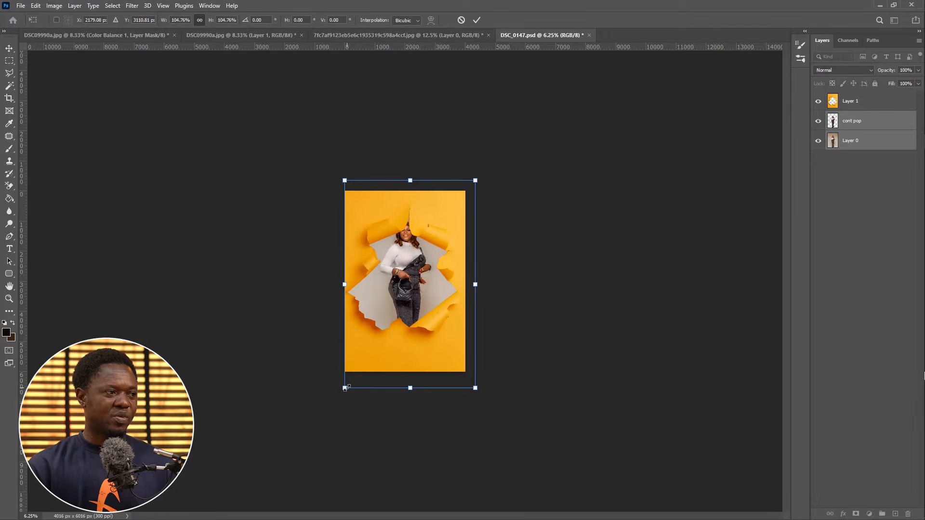
drag(345, 388, 336, 403)
drag(476, 403, 481, 409)
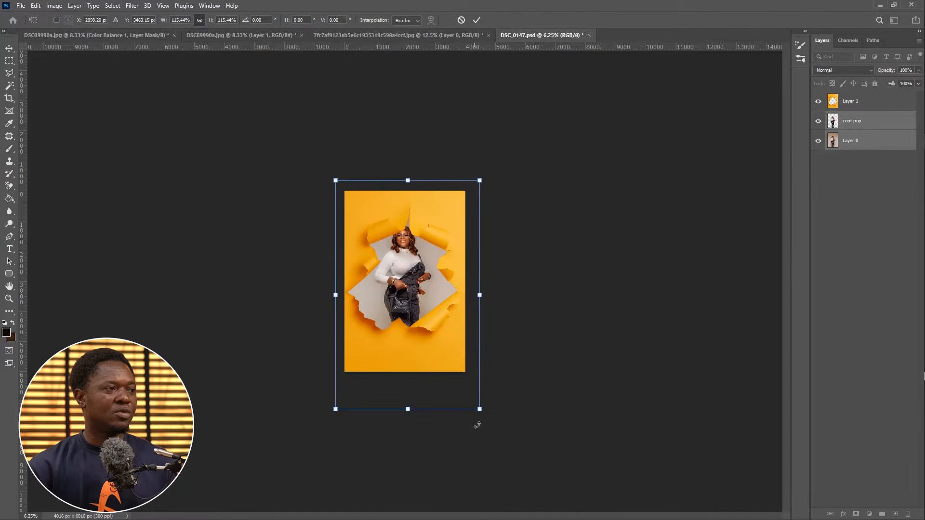
drag(480, 409, 487, 419)
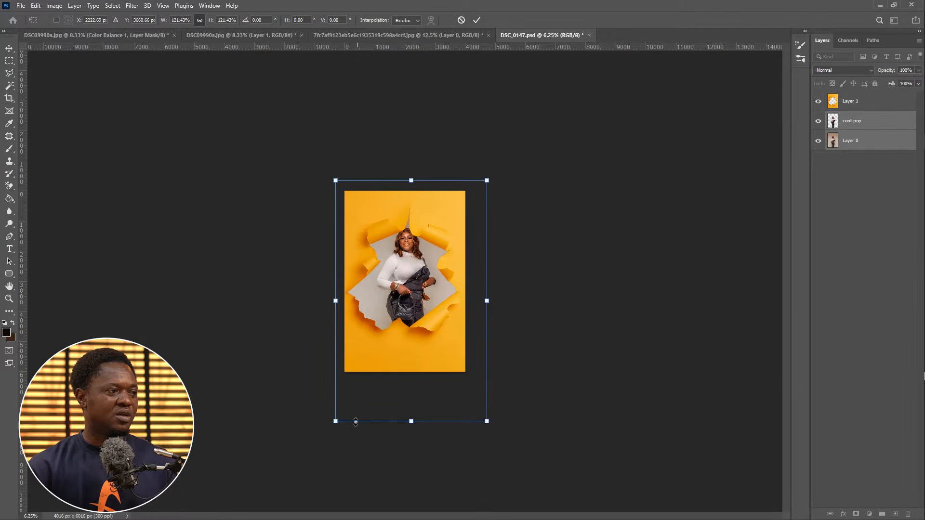
drag(337, 422, 319, 446)
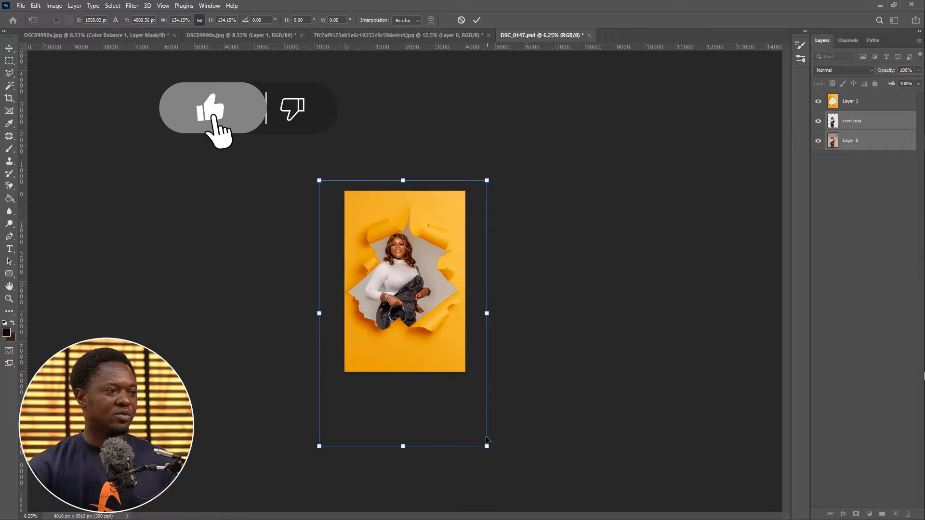
drag(488, 448, 495, 459)
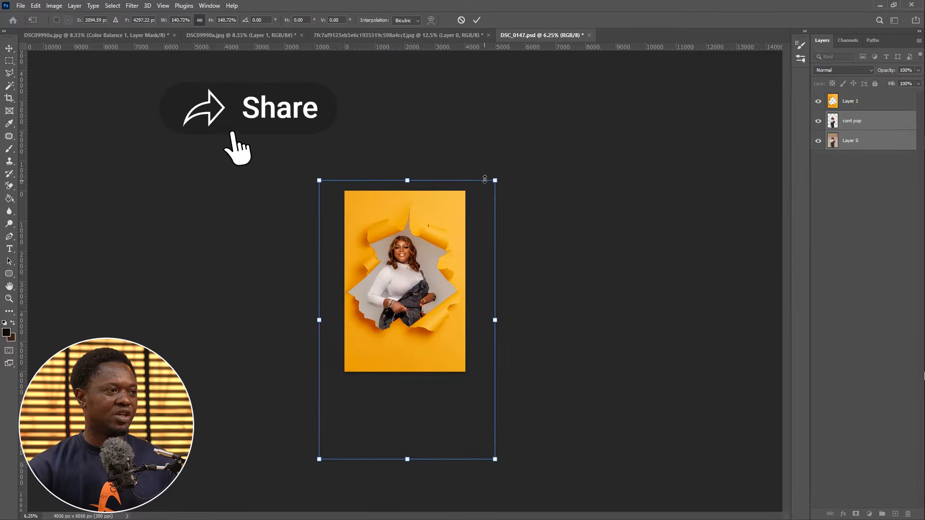
Step: Enlarge the cont pop and Layer 0 layers further to about 150% and center the woman within the torn opening
drag(495, 182, 505, 166)
drag(371, 414, 365, 411)
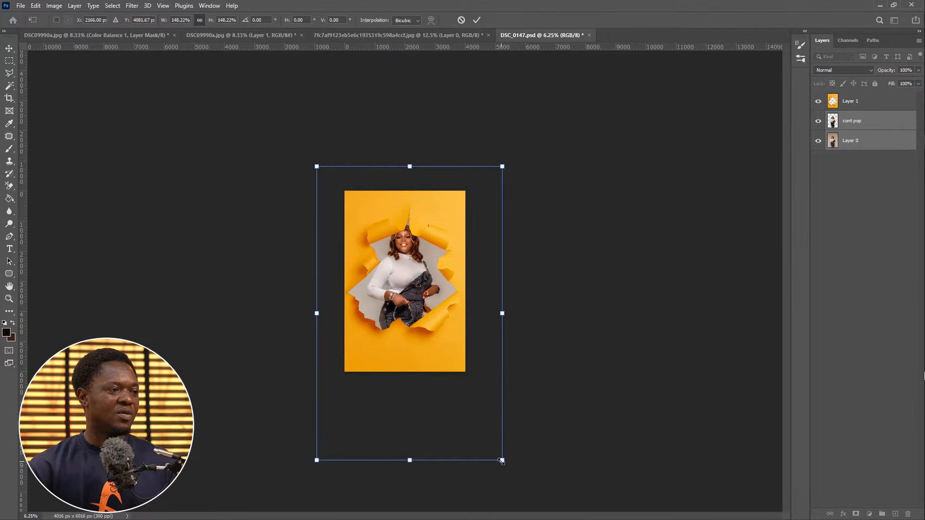
drag(501, 461, 504, 463)
drag(421, 299, 418, 298)
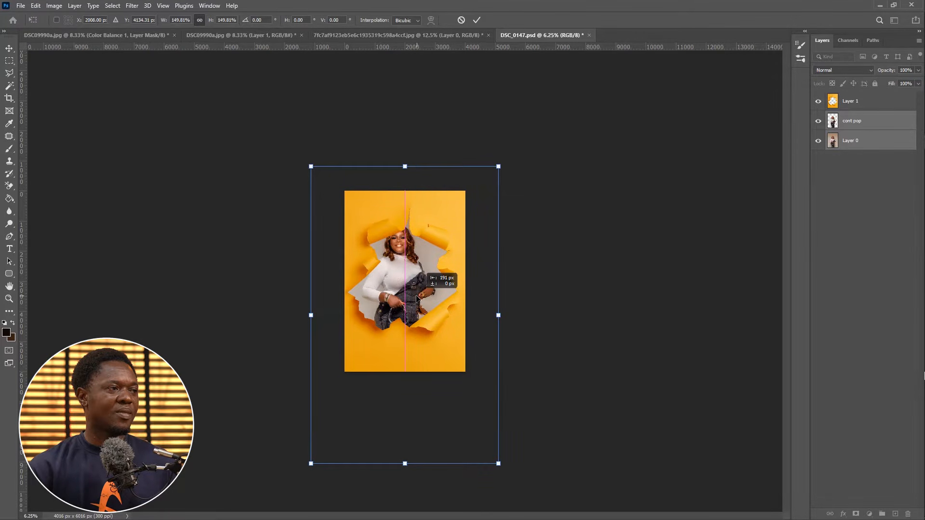
drag(417, 298, 416, 299)
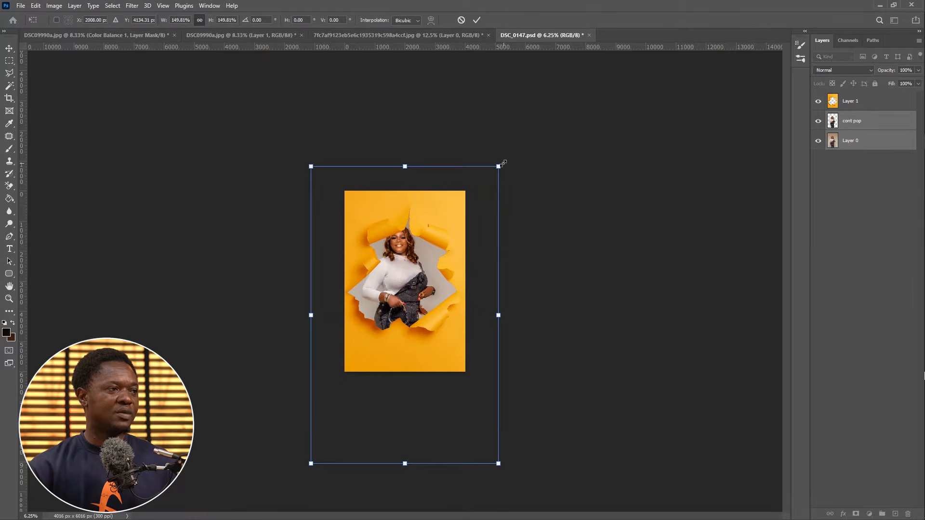
drag(502, 163, 506, 158)
drag(429, 261, 434, 268)
Step: Lower the opacity of the torn-paper Layer 1 to 58%
key(ctrl+plus)
key(ctrl+plus)
key(ctrl+plus)
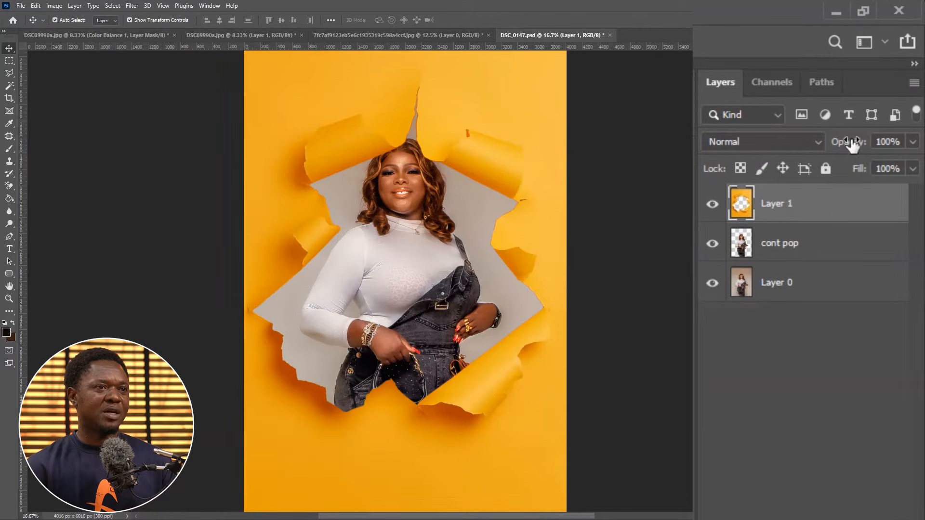
drag(850, 143, 812, 154)
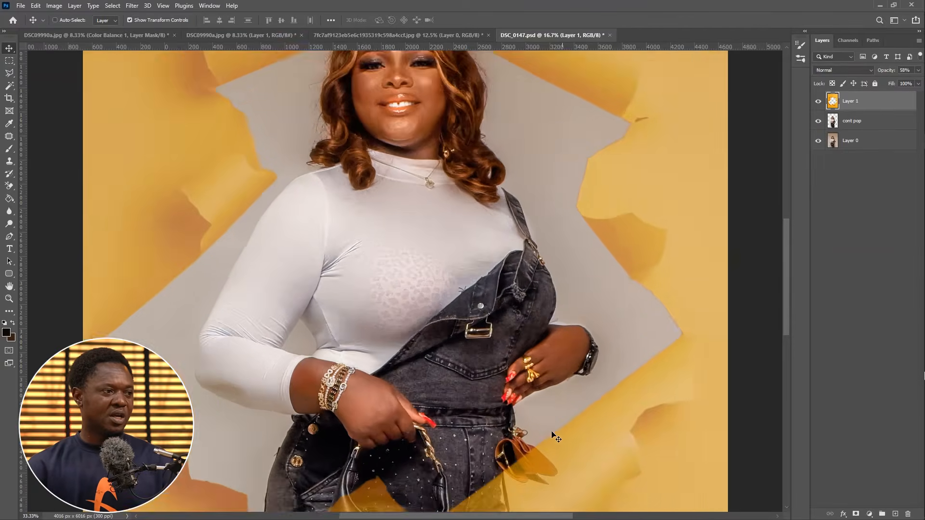
Step: Trace the handbag's right edge down to its base with the Polygonal Lasso, starting where the torn paper crosses it
key(ctrl+plus)
key(ctrl+plus)
key(ctrl+plus)
key(ctrl+plus)
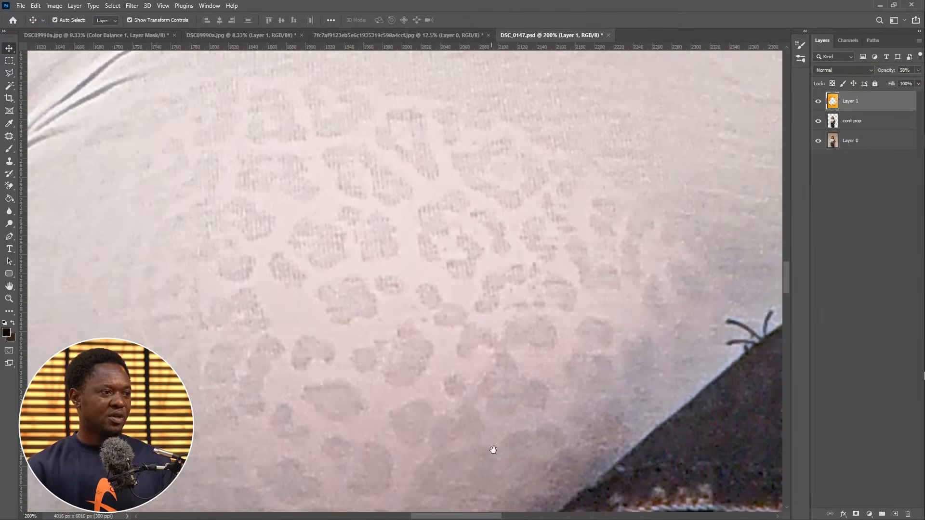
scroll(492, 450, down, 15)
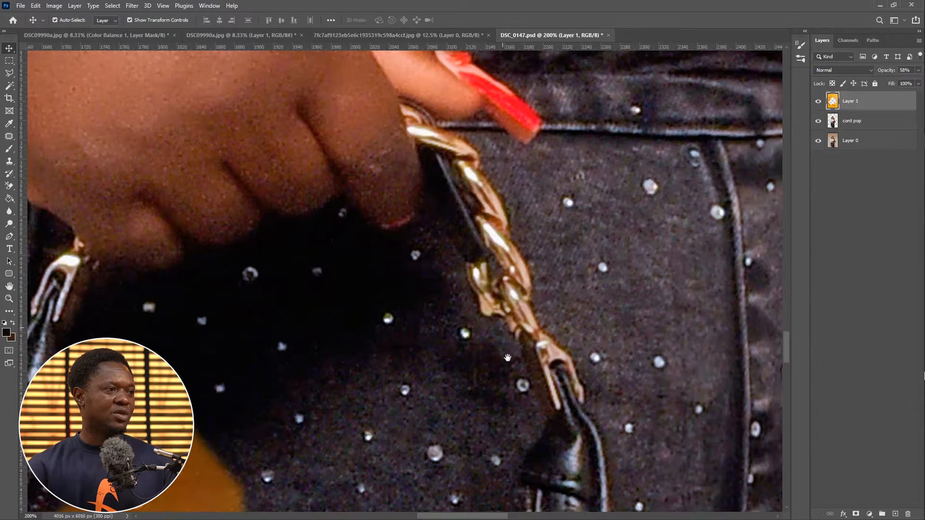
scroll(508, 358, down, 10)
drag(680, 329, 673, 240)
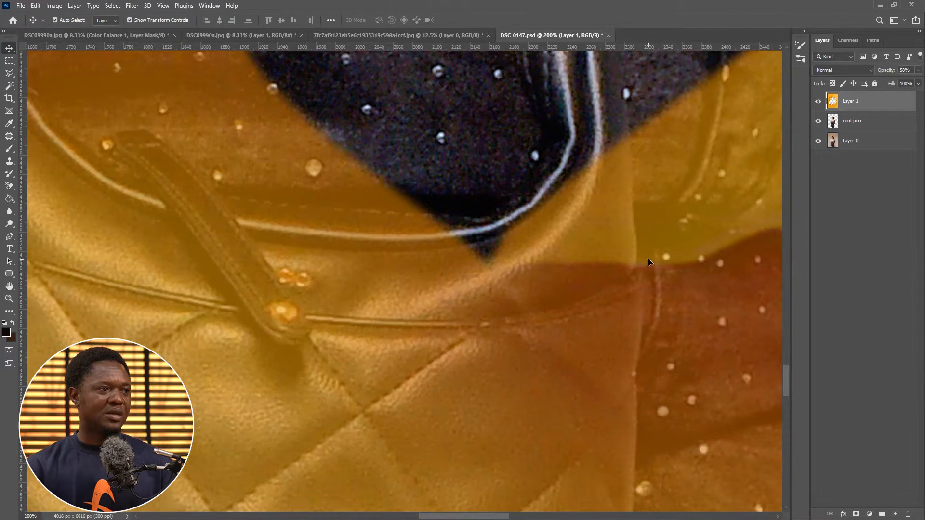
key(l)
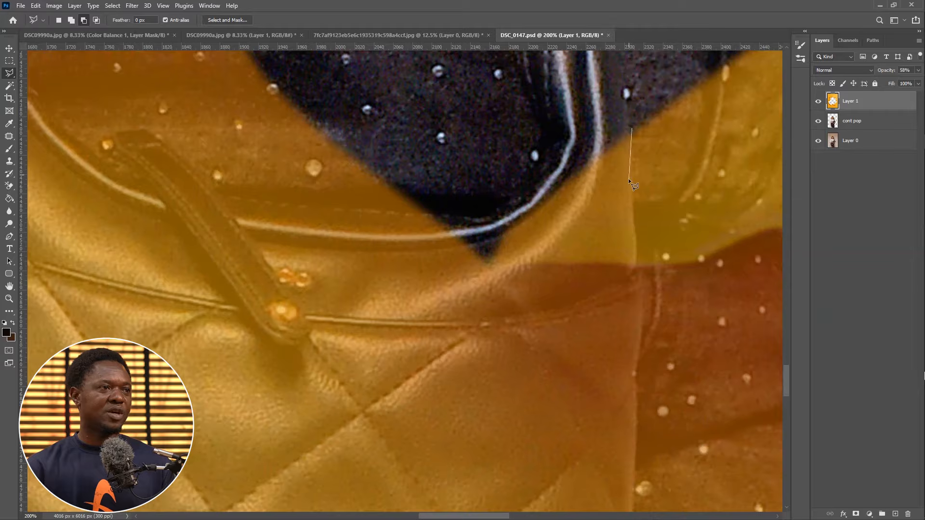
click(630, 176)
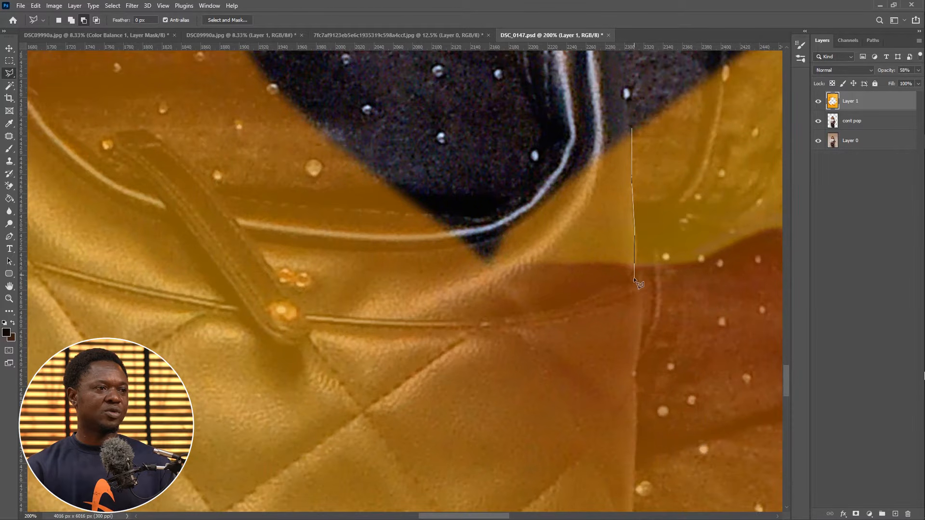
key(BackSpace)
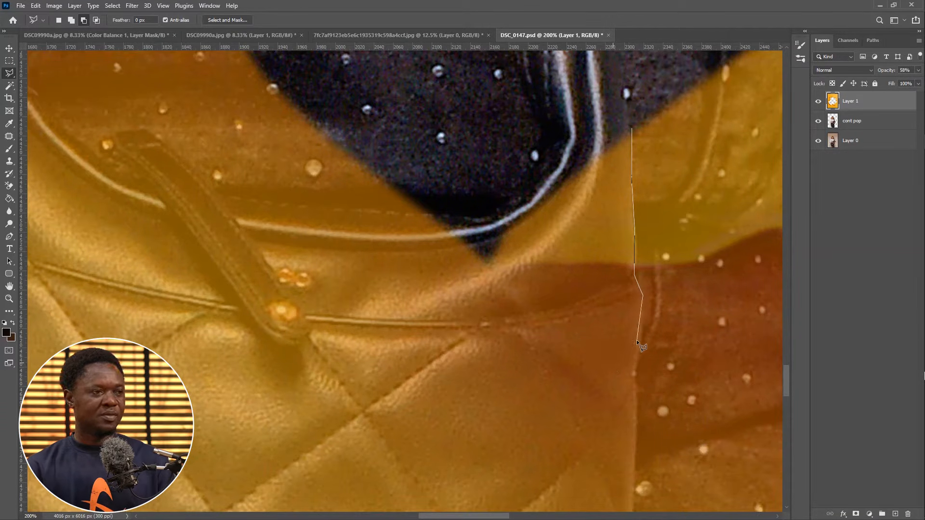
click(636, 441)
drag(638, 477, 623, 150)
click(615, 247)
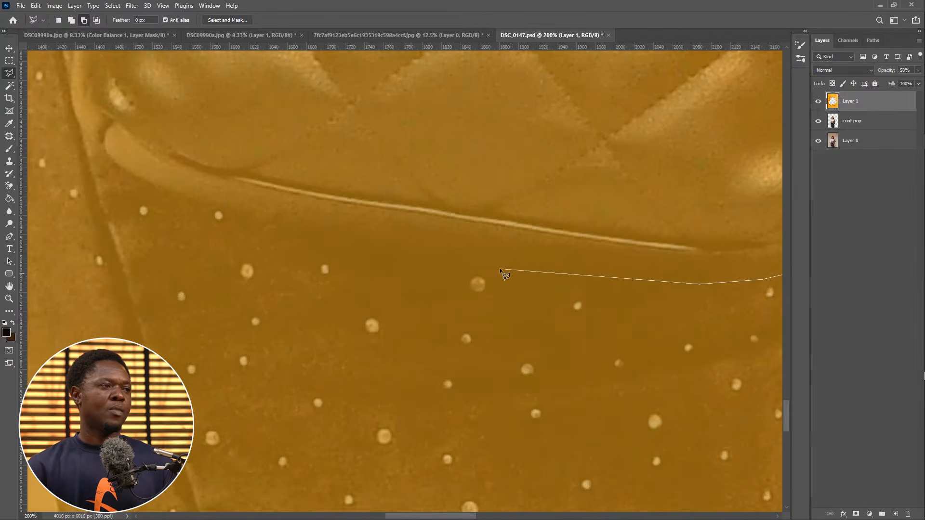
Step: Continue the lasso outline along the handbag's bottom edge and up its left side to the base of the handle
click(464, 259)
click(162, 189)
click(114, 166)
drag(118, 167, 348, 270)
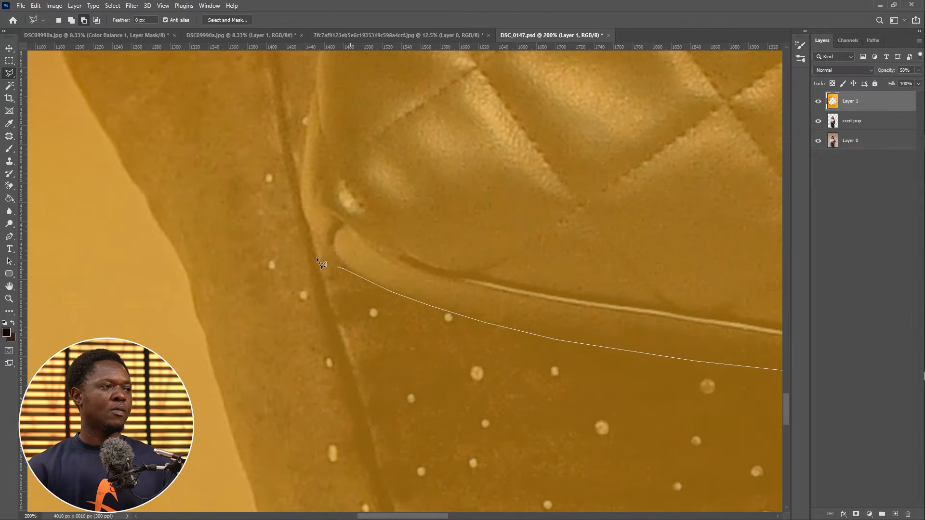
drag(306, 148, 315, 247)
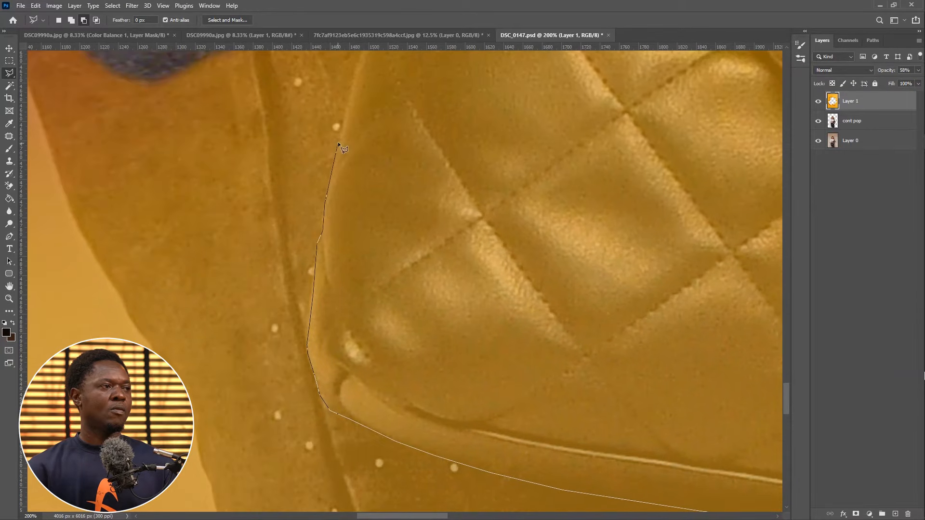
drag(337, 144, 292, 358)
click(327, 234)
click(338, 180)
drag(338, 177, 313, 353)
click(342, 231)
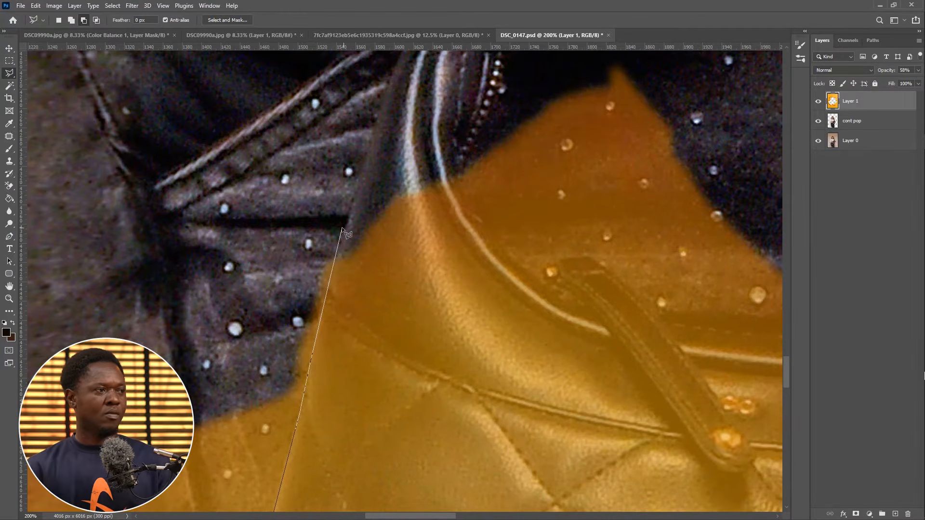
Step: Close the handbag selection by running the outline across the handle opening above the torn paper edge
key(ctrl+minus)
key(ctrl+minus)
key(ctrl+minus)
drag(454, 330, 437, 257)
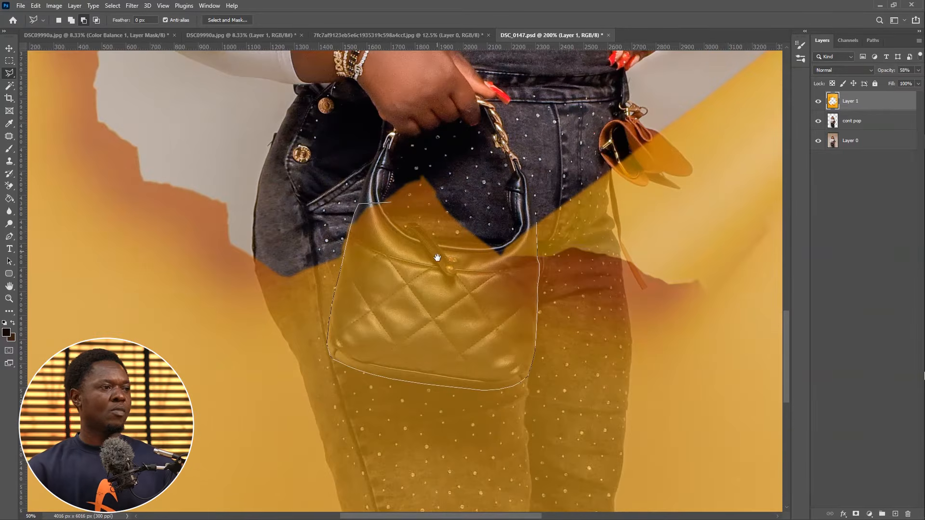
click(392, 172)
click(407, 166)
click(430, 166)
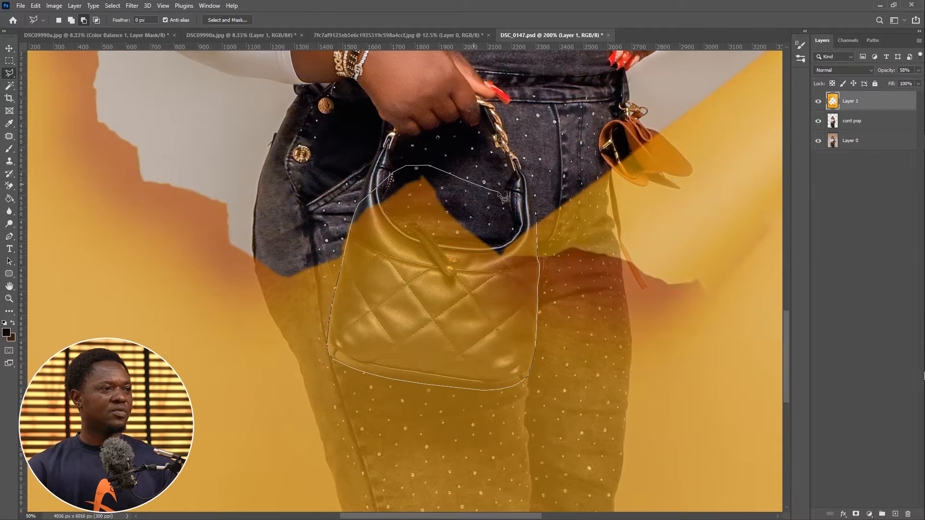
click(521, 197)
click(536, 223)
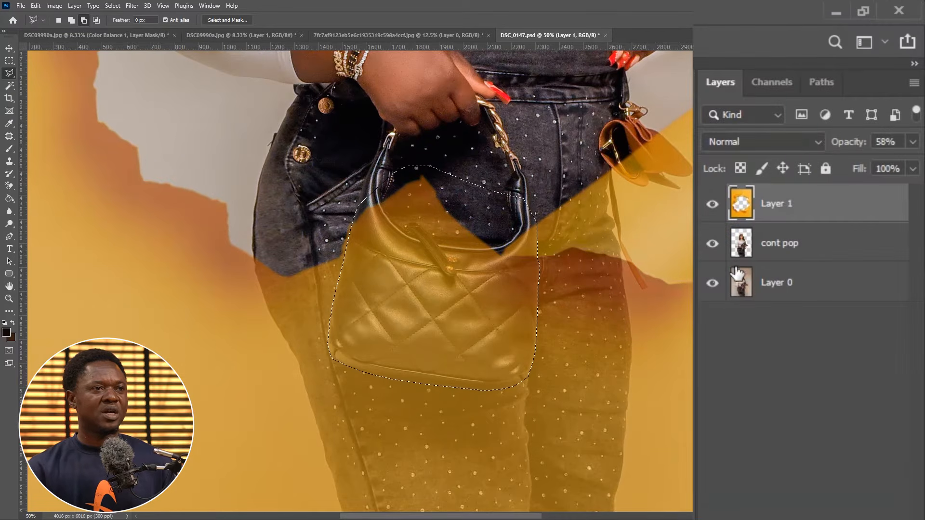
Step: Feather the handbag selection by 2 pixels and copy that area of the cont pop layer onto a new layer
click(753, 251)
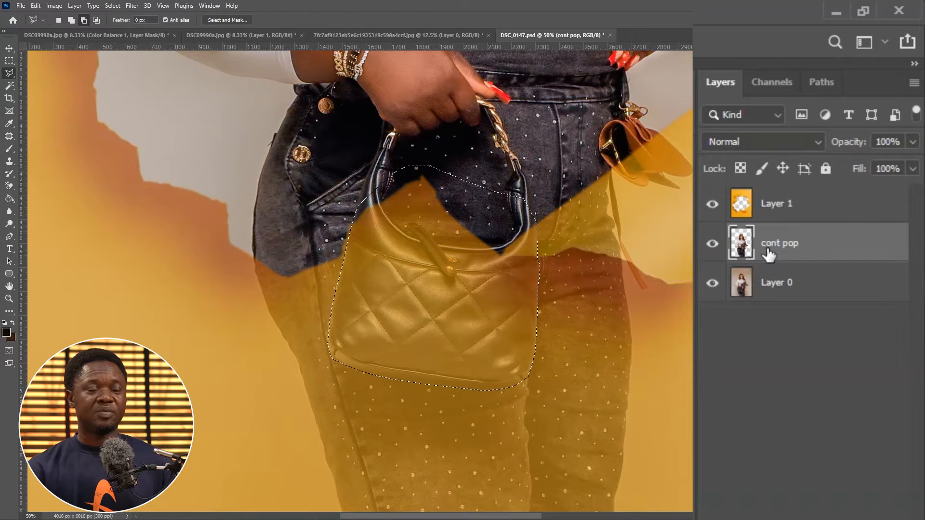
right_click(441, 241)
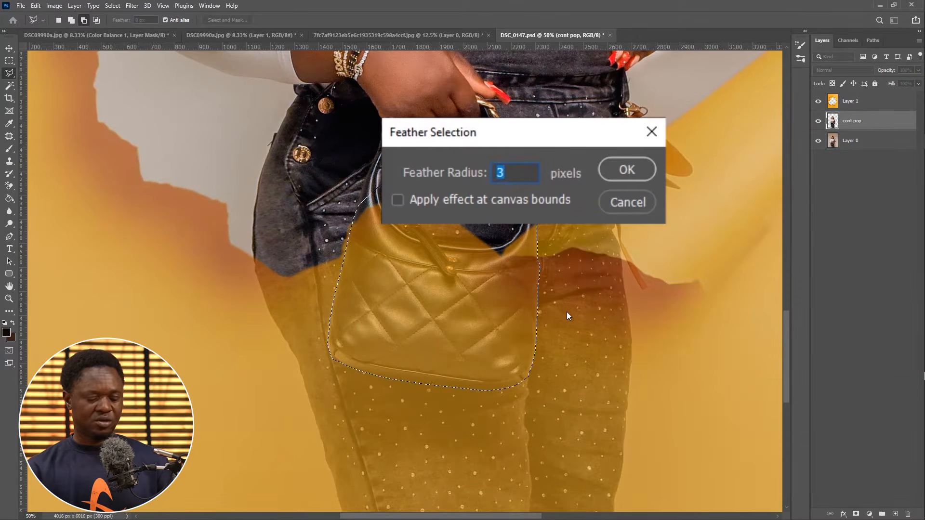
text(2)
key(Return)
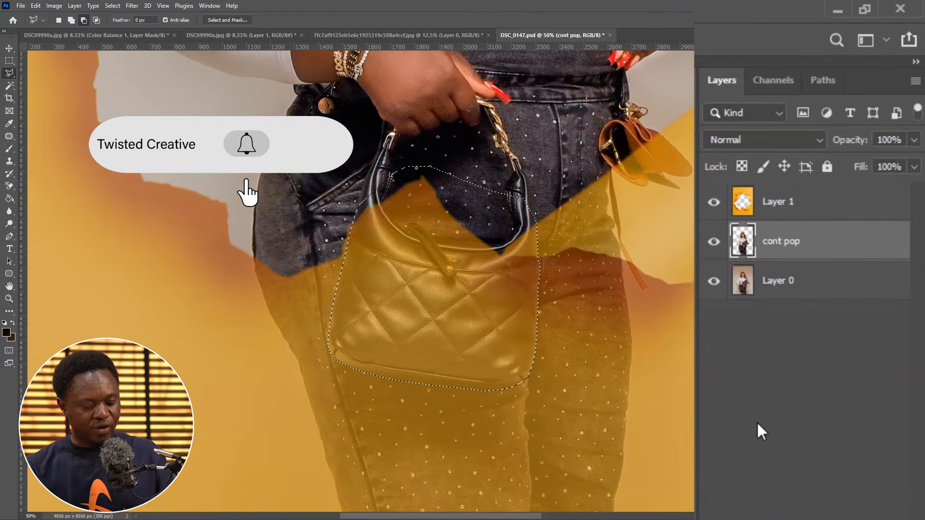
key(ctrl+j)
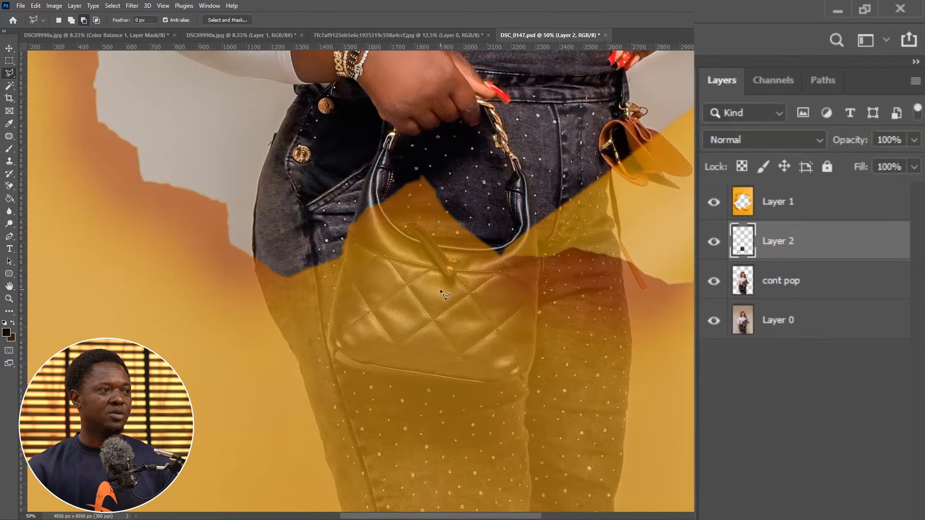
Step: Rename the new handbag layer as bag
key(v)
double_click(782, 241)
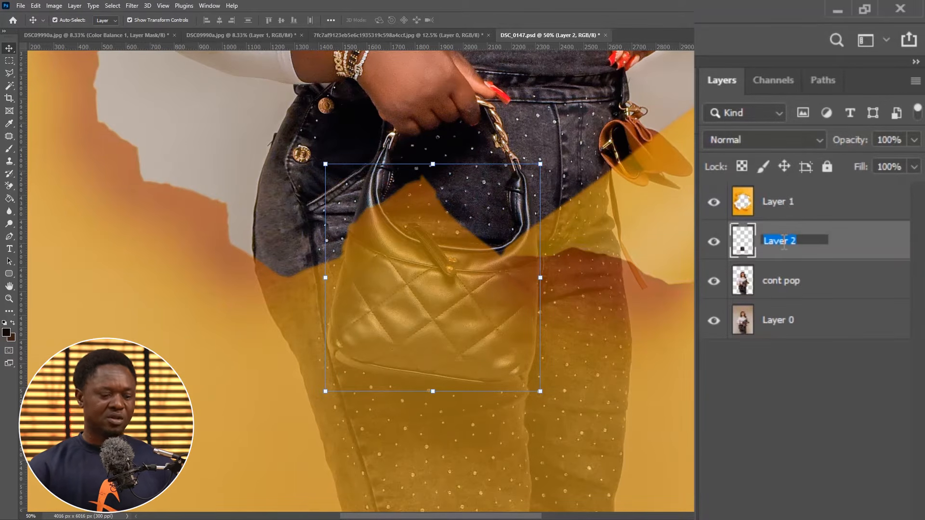
text(bag)
key(Return)
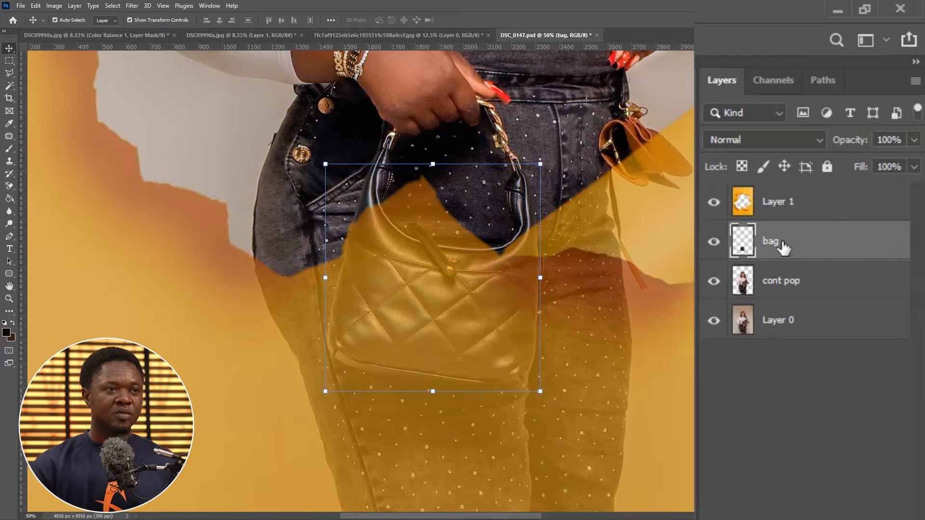
Step: Rename the torn-paper Layer 1 as torn
click(782, 206)
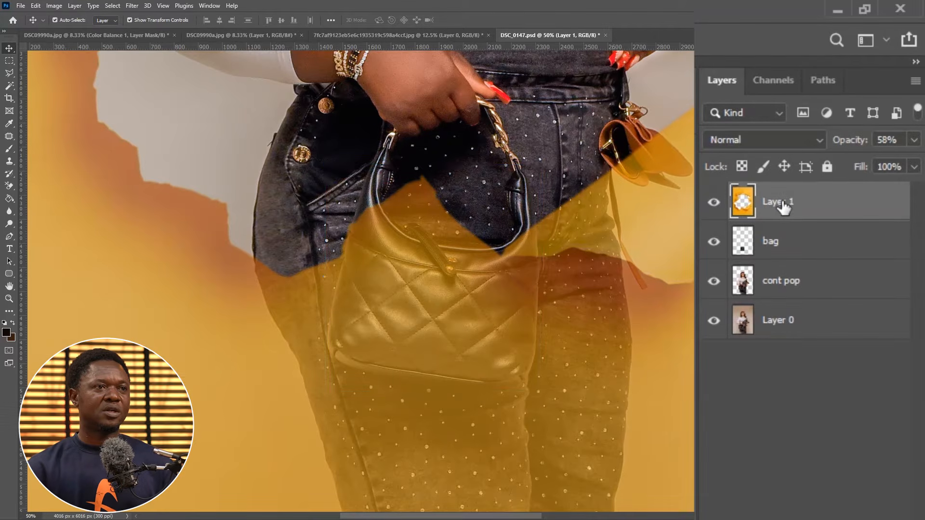
double_click(783, 203)
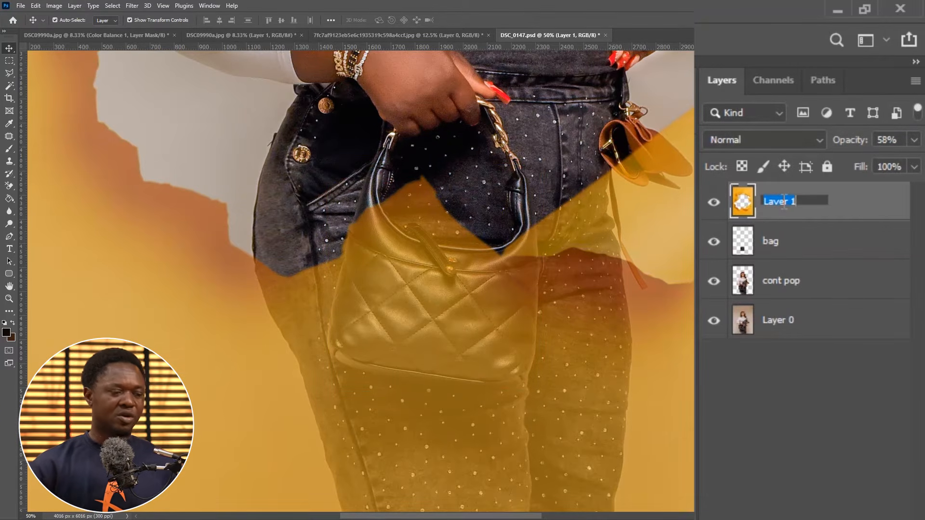
text(tor)
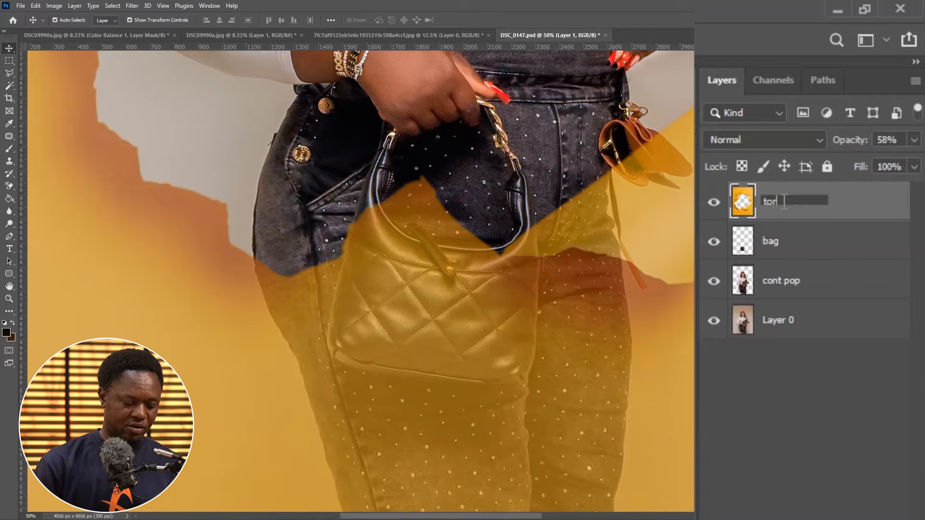
text(n)
key(Return)
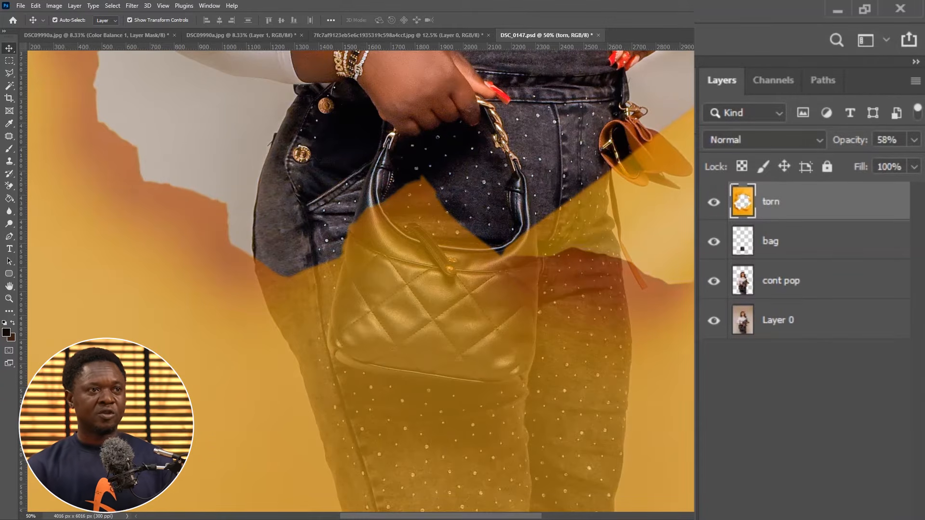
Step: Move the bag layer above the torn layer so the handbag overlaps the paper edge
click(829, 254)
drag(796, 252, 798, 198)
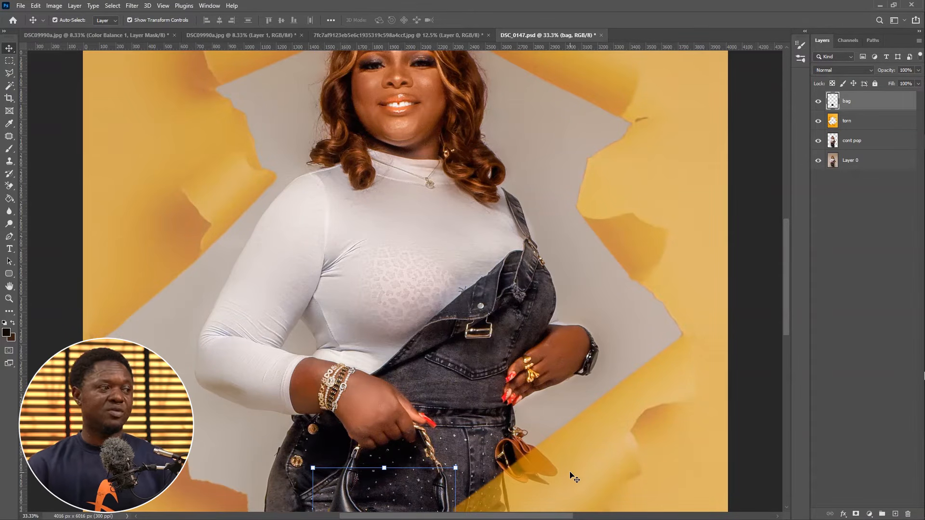
key(ctrl+minus)
key(ctrl+minus)
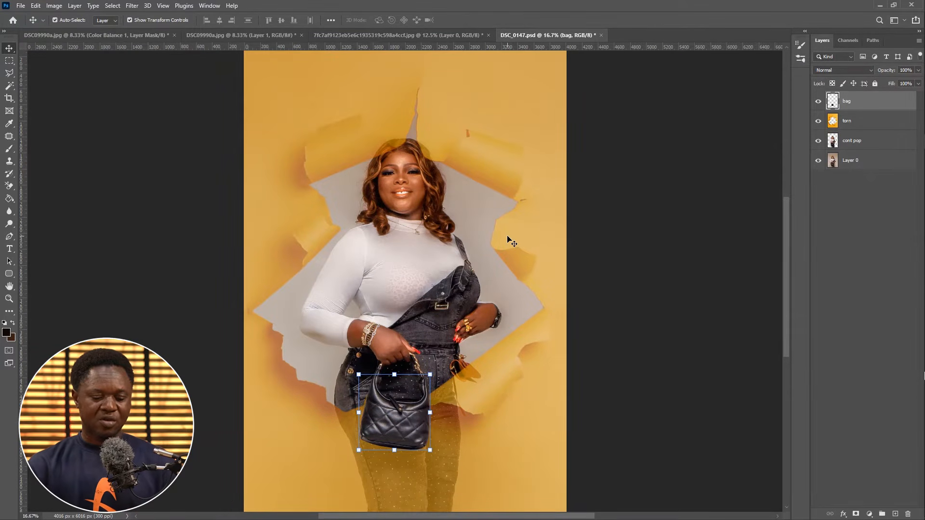
key(ctrl+plus)
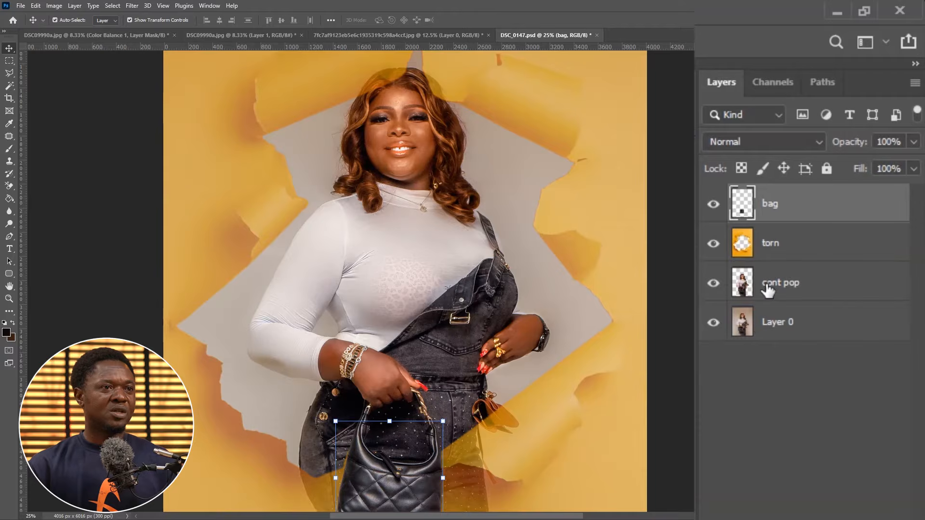
Step: Outline the woman's head and hair on the cont pop layer with the Polygonal Lasso and open the selection's feather settings
click(768, 288)
scroll(533, 314, up, 3)
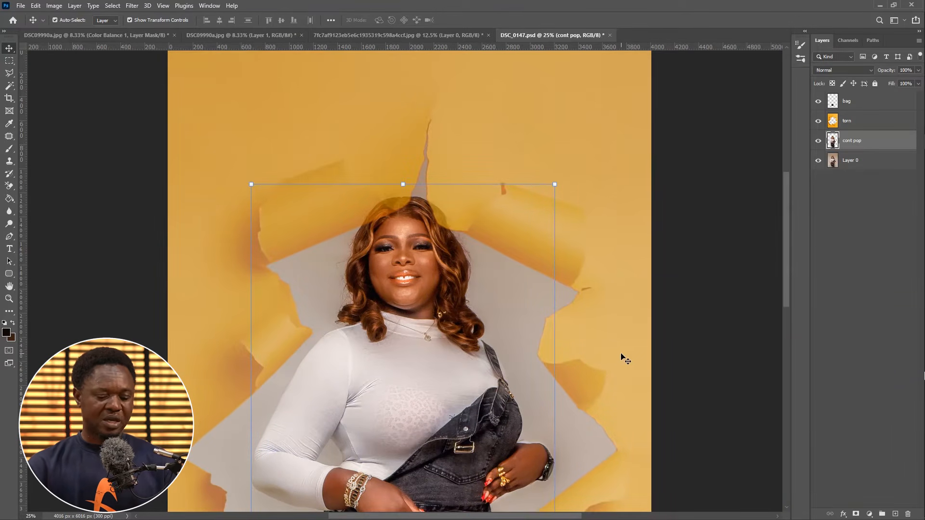
key(l)
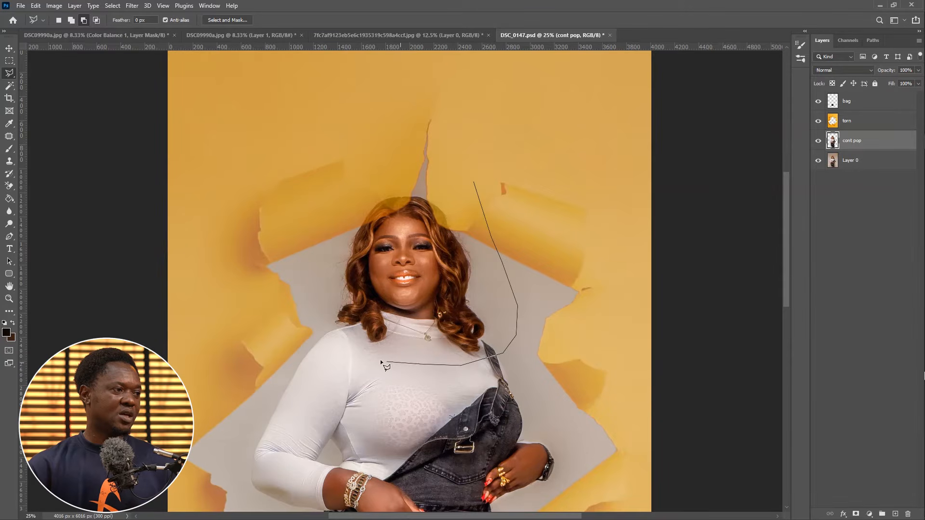
double_click(411, 164)
right_click(396, 243)
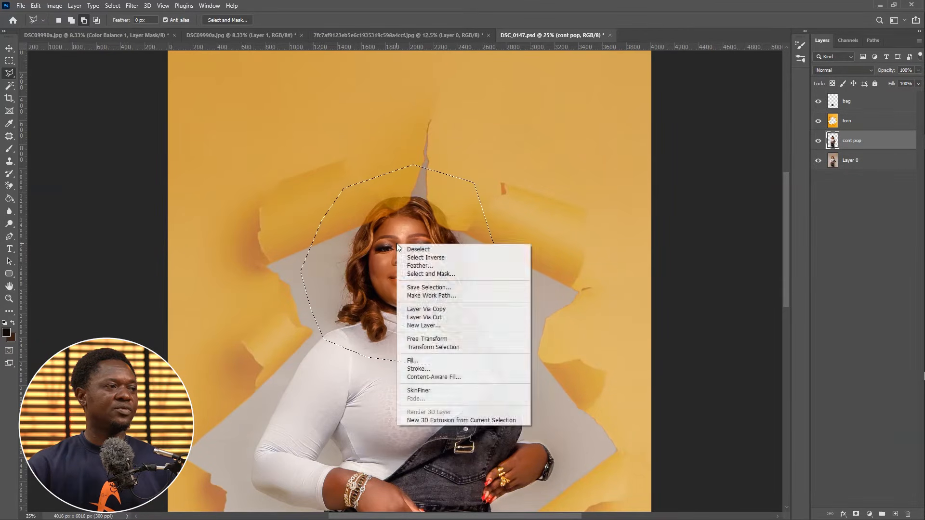
click(419, 266)
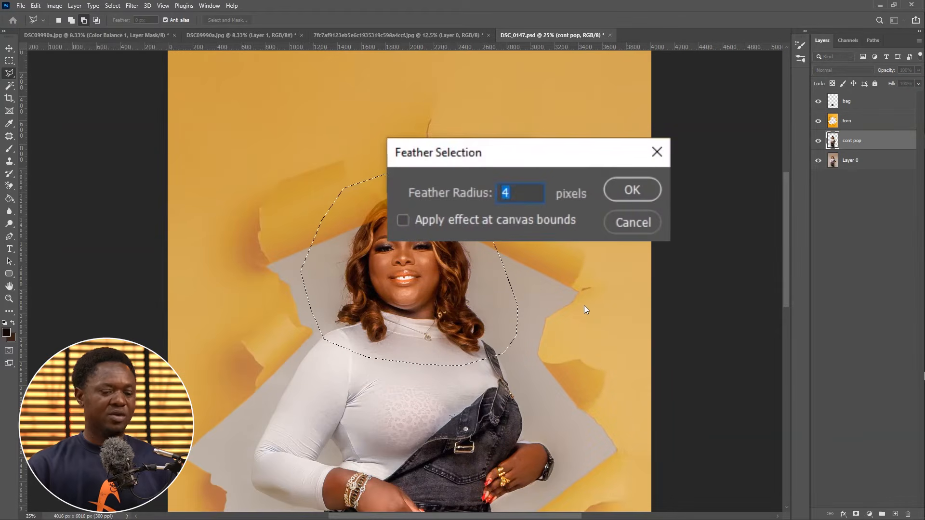
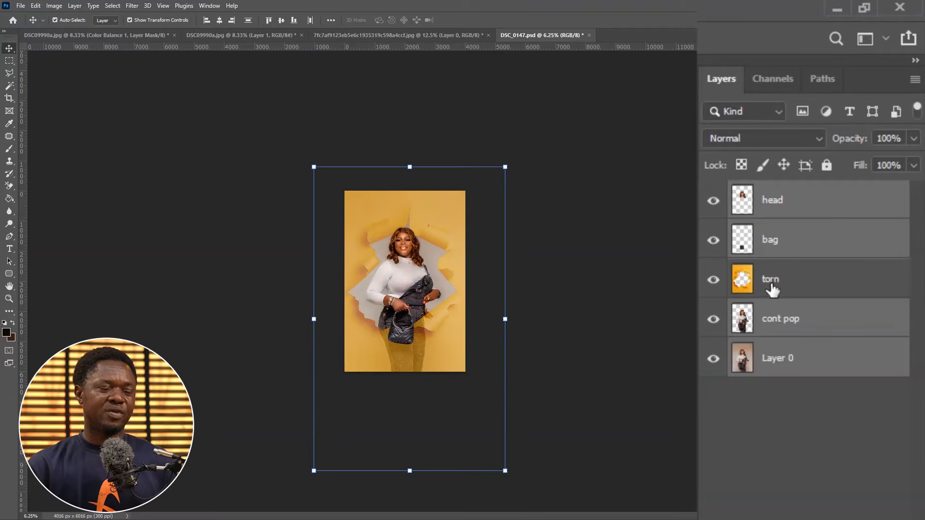
Step: Scale the head, bag, cont pop and Layer 0 layers together to 110.59% and reposition the woman within the torn paper hole
key(ctrl+t)
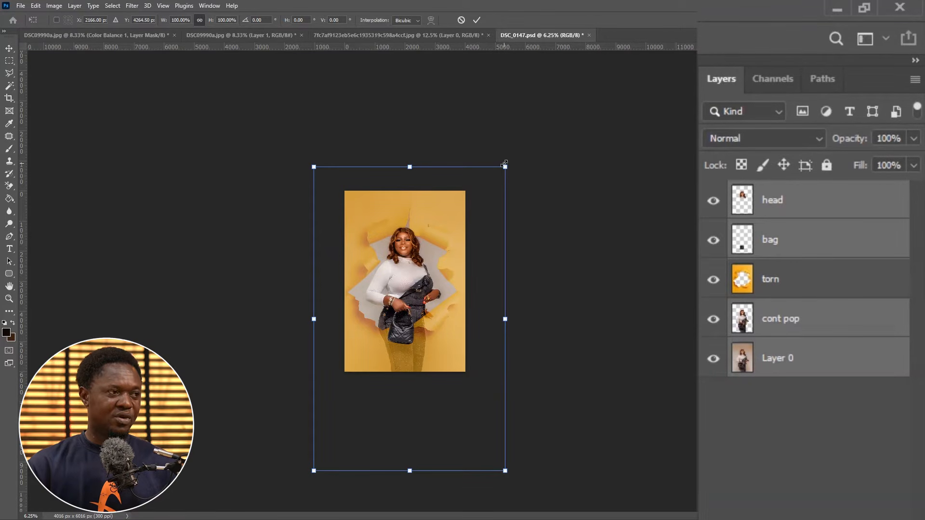
drag(504, 164, 512, 159)
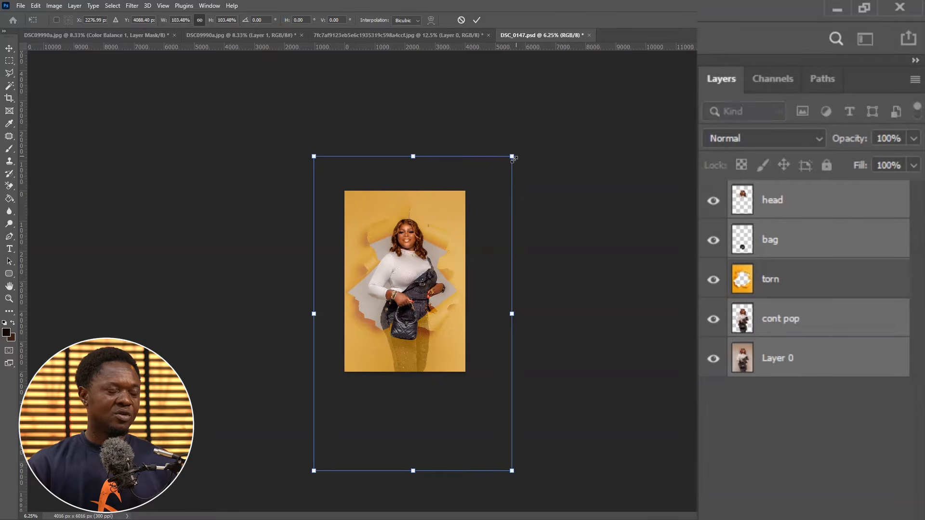
drag(314, 471, 303, 483)
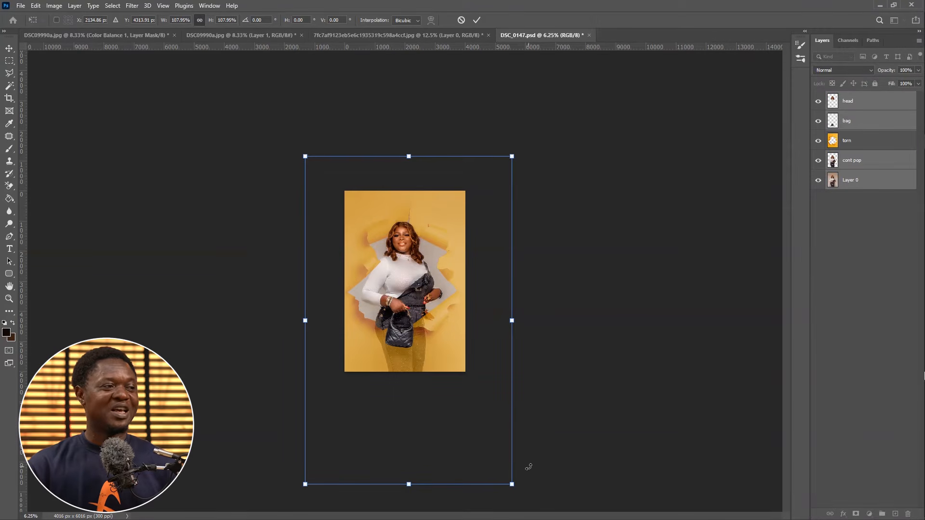
drag(514, 482, 523, 489)
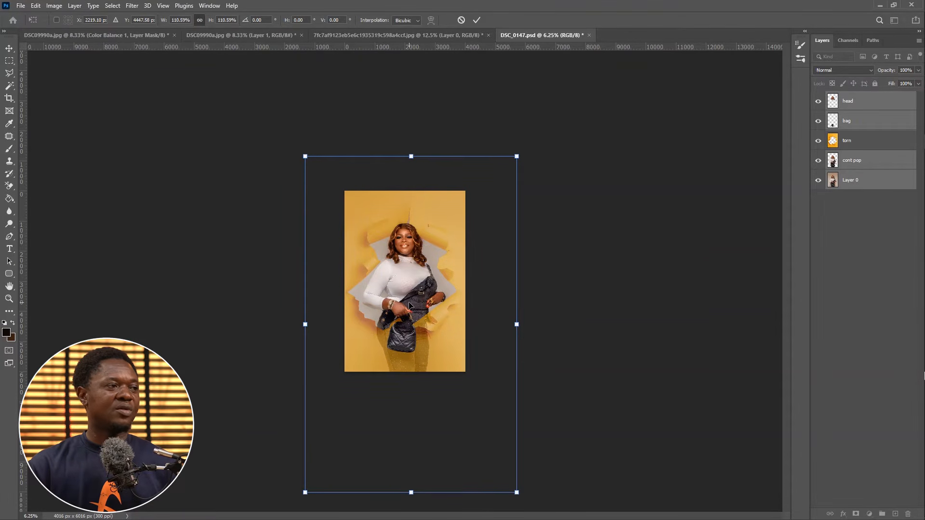
drag(408, 303, 416, 293)
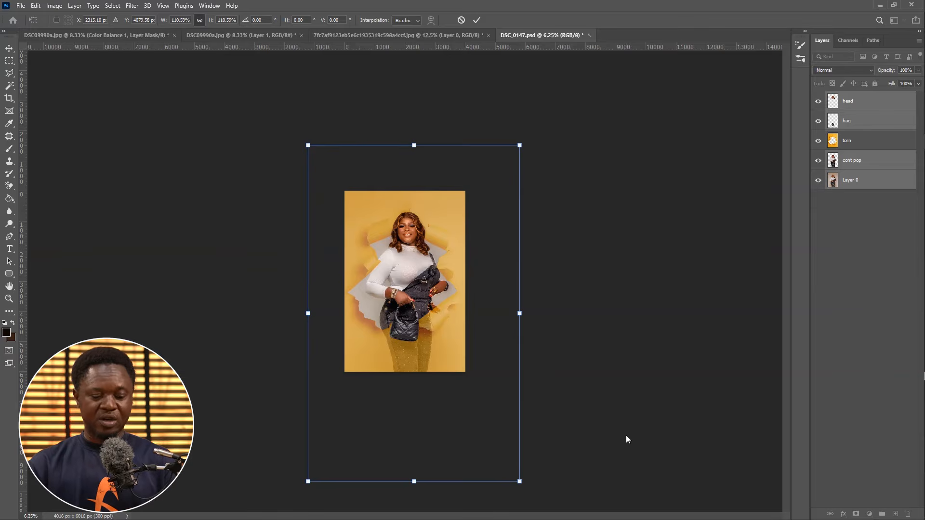
key(Return)
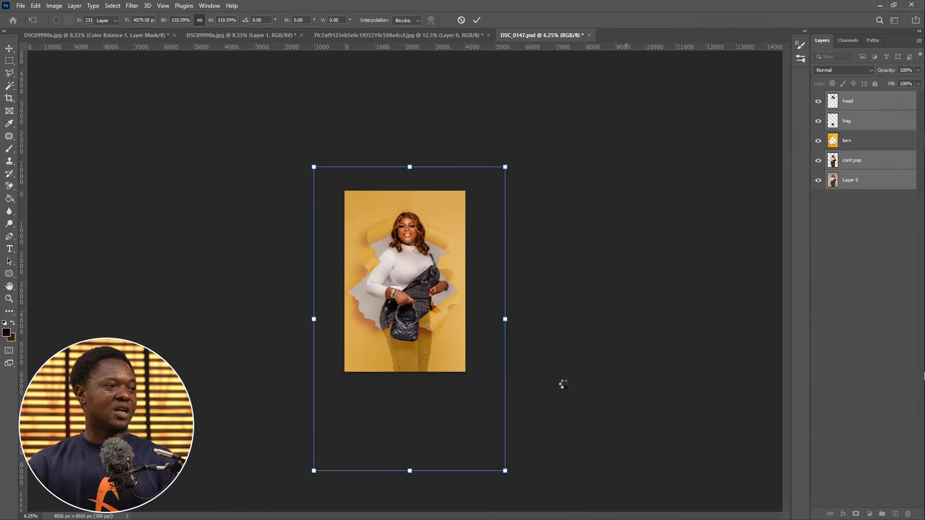
Step: Outline the woman's upper sleeve where the paper curl covers it on the cont pop layer with the Polygonal Lasso
key(ctrl+plus)
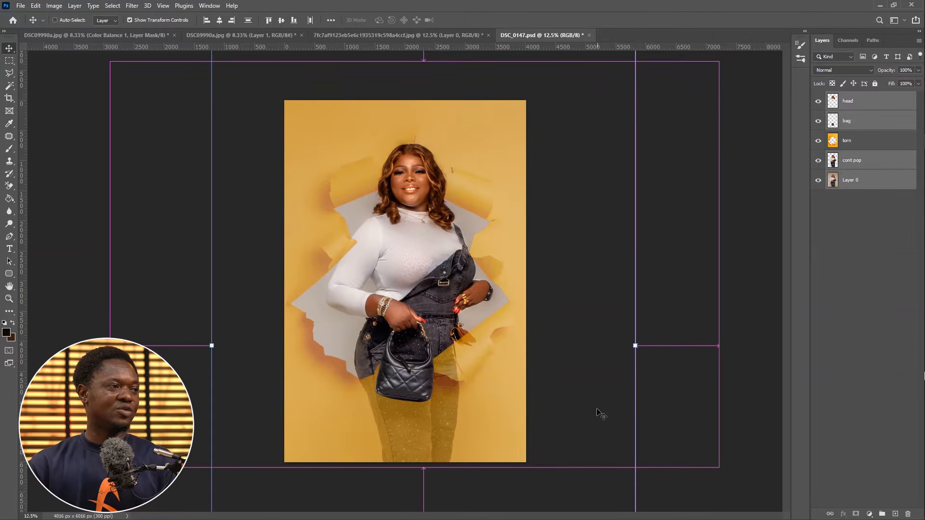
key(ctrl+plus)
key(ctrl+plus)
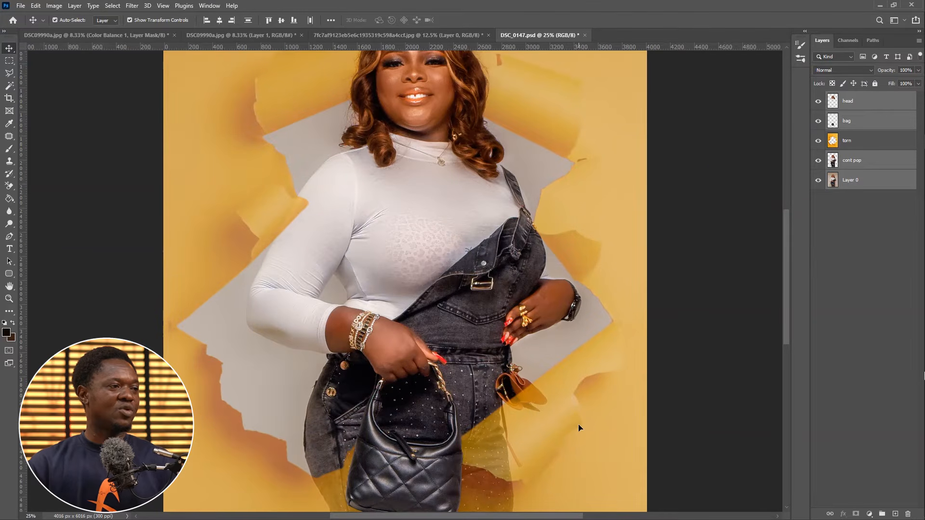
drag(491, 436, 659, 463)
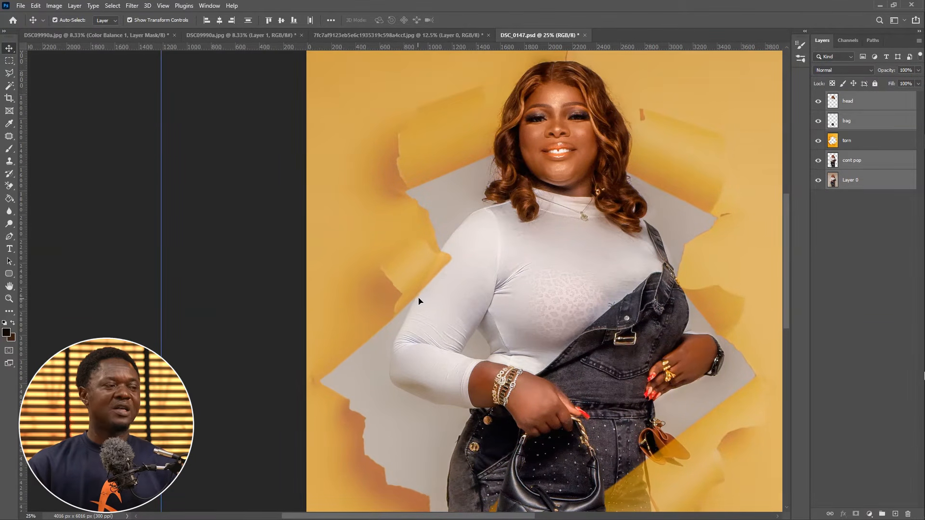
scroll(458, 270, up, 3)
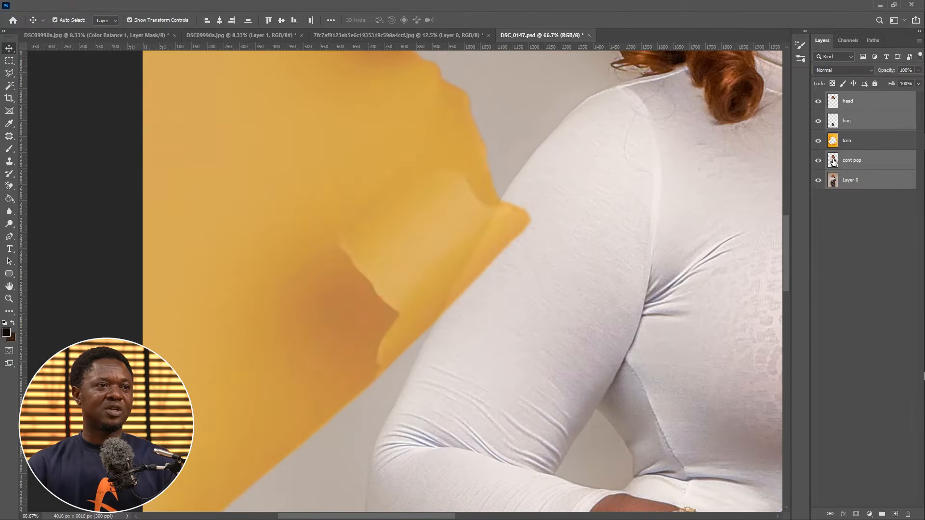
click(856, 144)
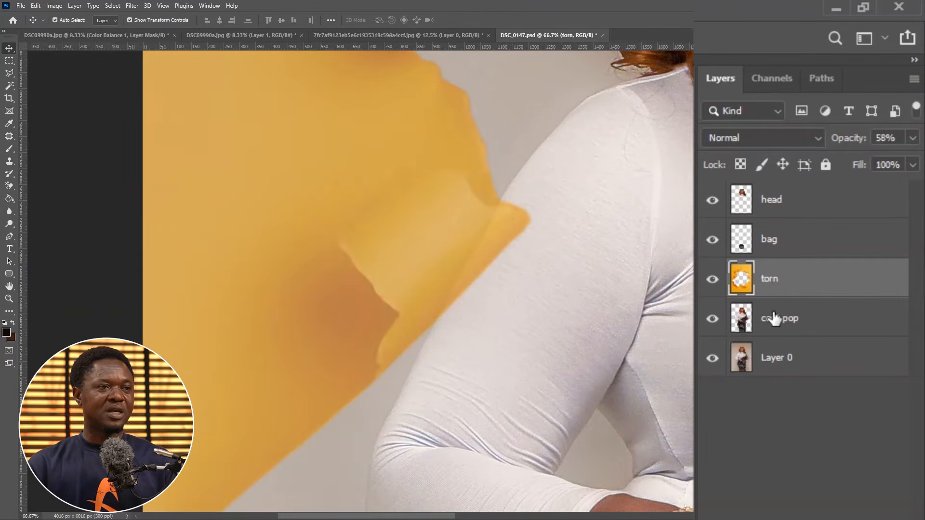
click(722, 320)
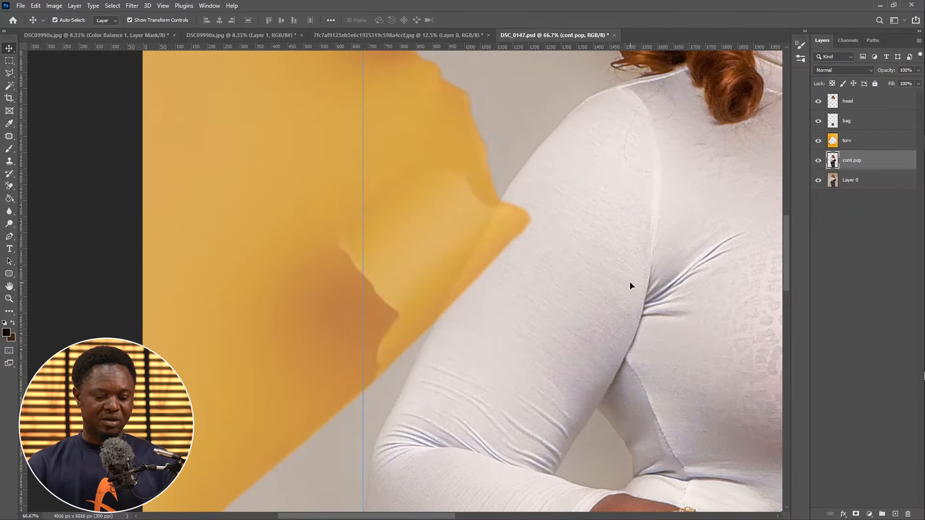
key(l)
key(ctrl+plus)
key(ctrl+plus)
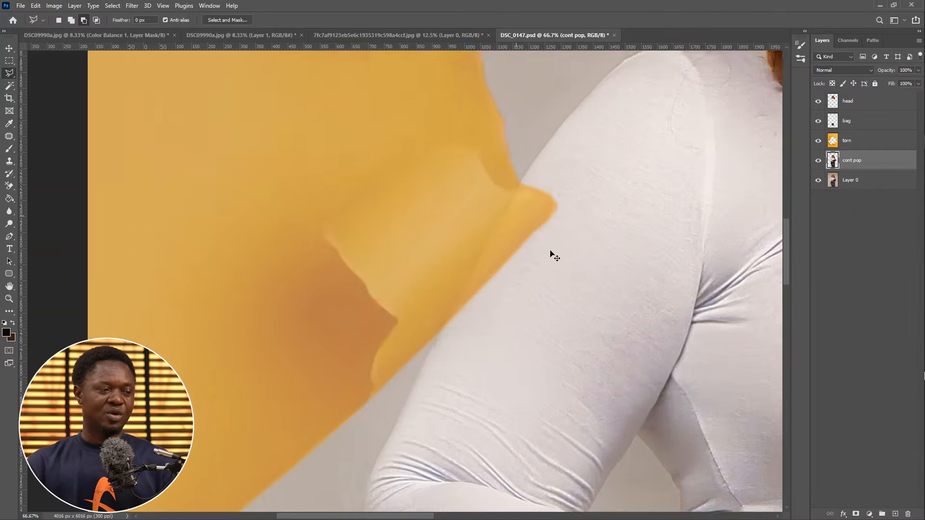
drag(648, 125, 560, 237)
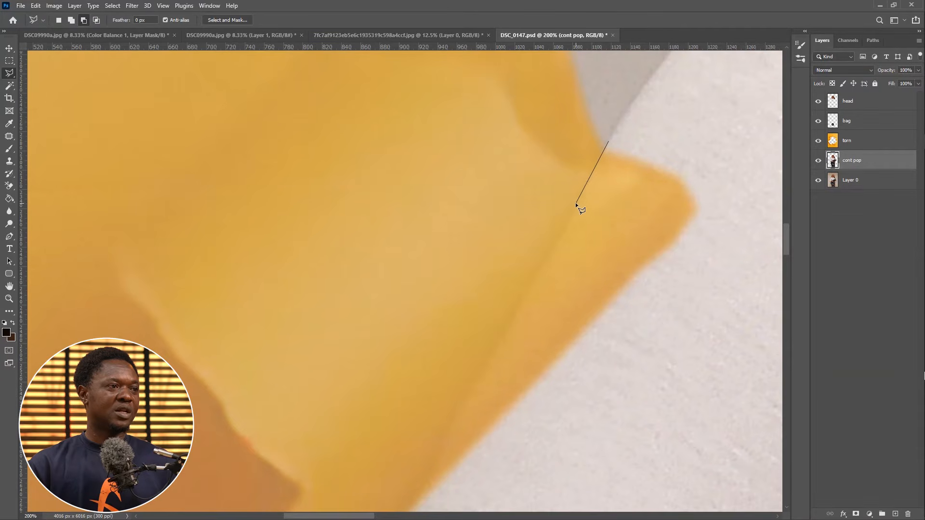
drag(487, 349, 561, 206)
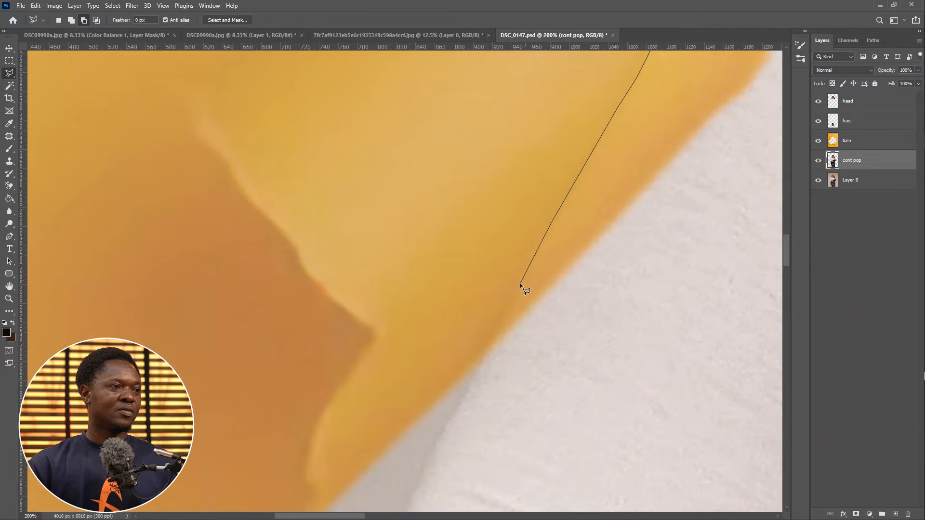
drag(502, 309, 533, 199)
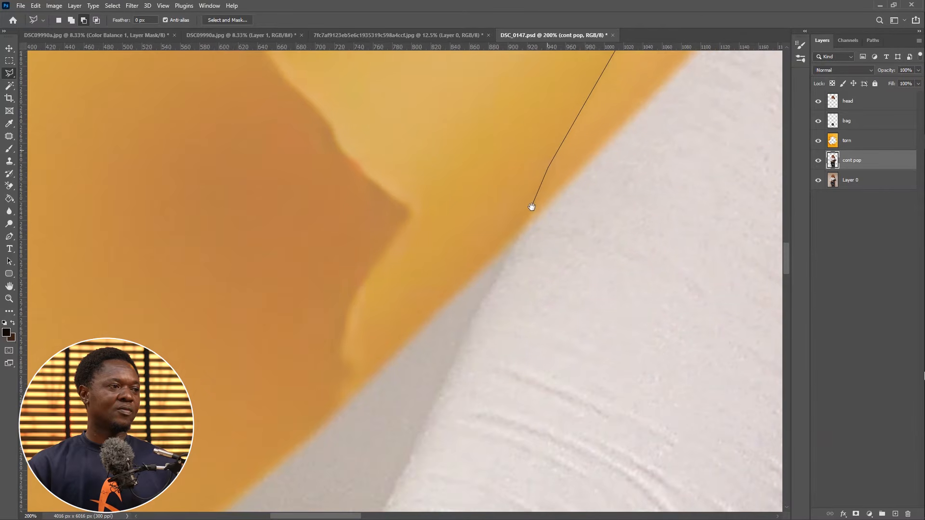
click(501, 260)
click(516, 295)
scroll(583, 298, down, 4)
click(621, 312)
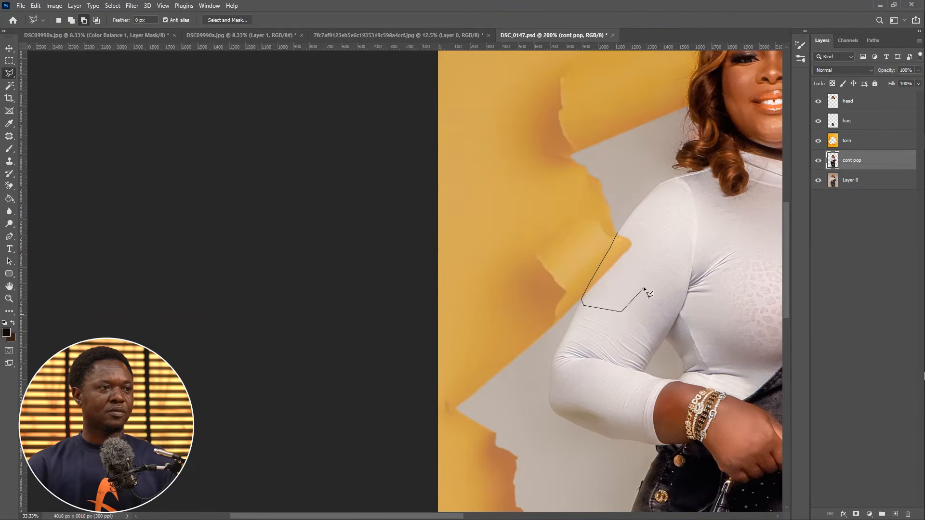
click(648, 277)
click(663, 244)
double_click(635, 220)
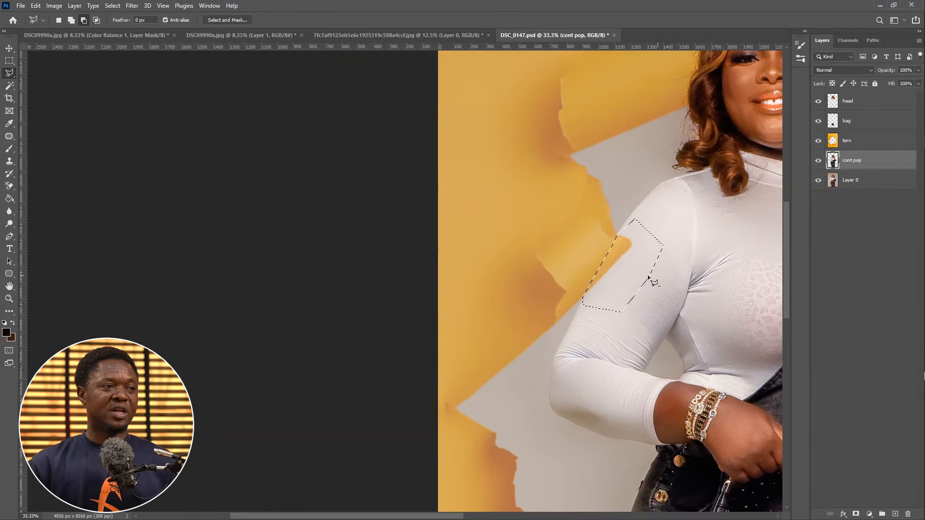
Step: Feather the sleeve selection by 2 pixels
right_click(627, 252)
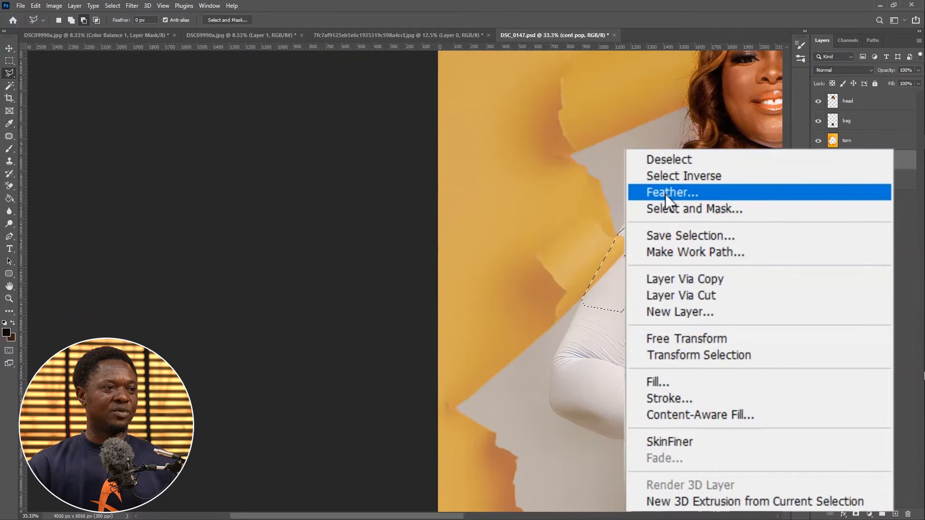
click(648, 274)
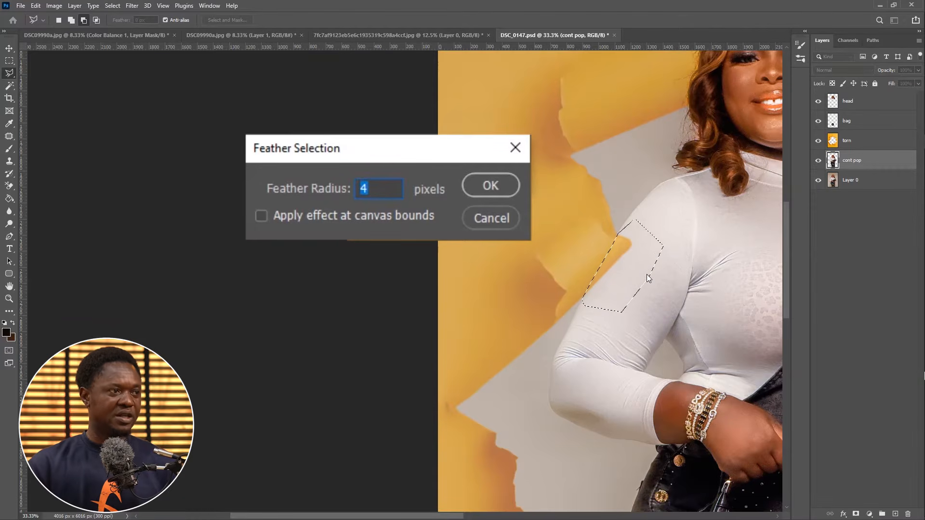
text(2)
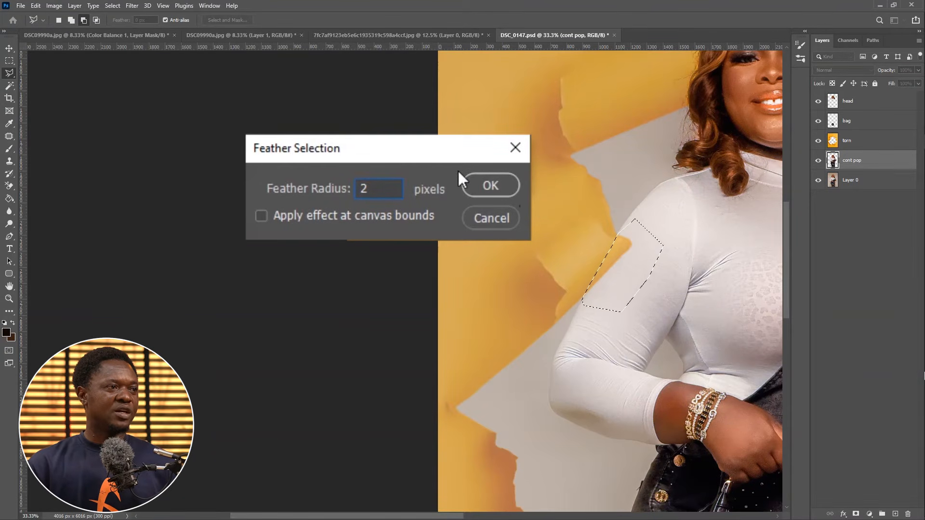
click(483, 186)
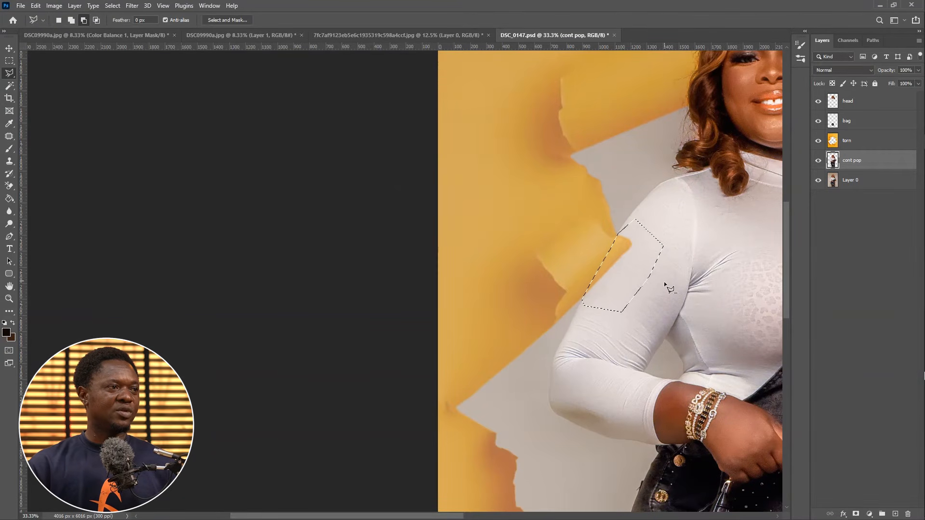
Step: Copy the selected sleeve area to a new layer and move that layer above the torn layer
right_click(625, 271)
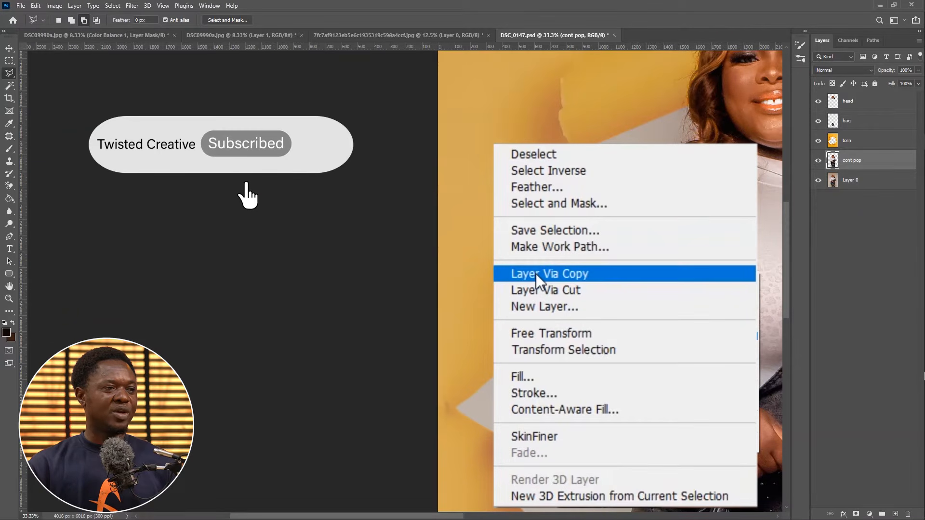
click(554, 274)
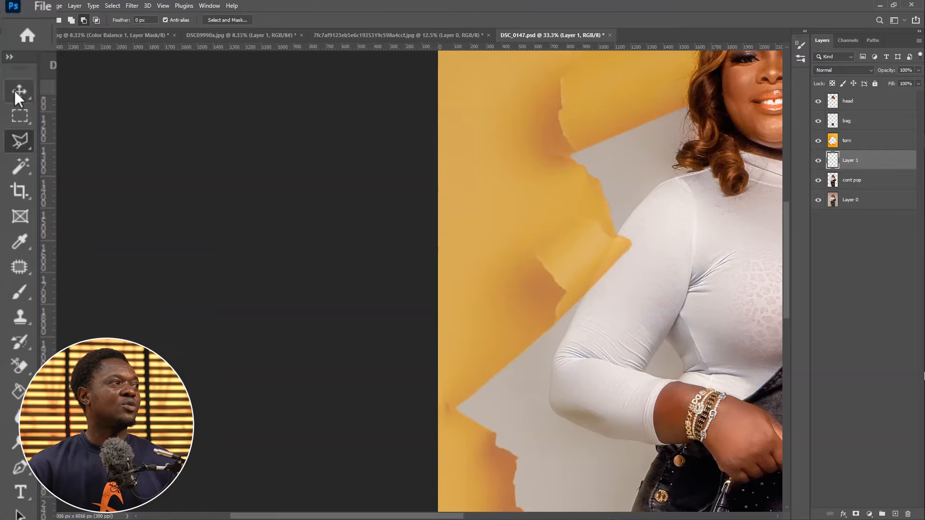
click(15, 92)
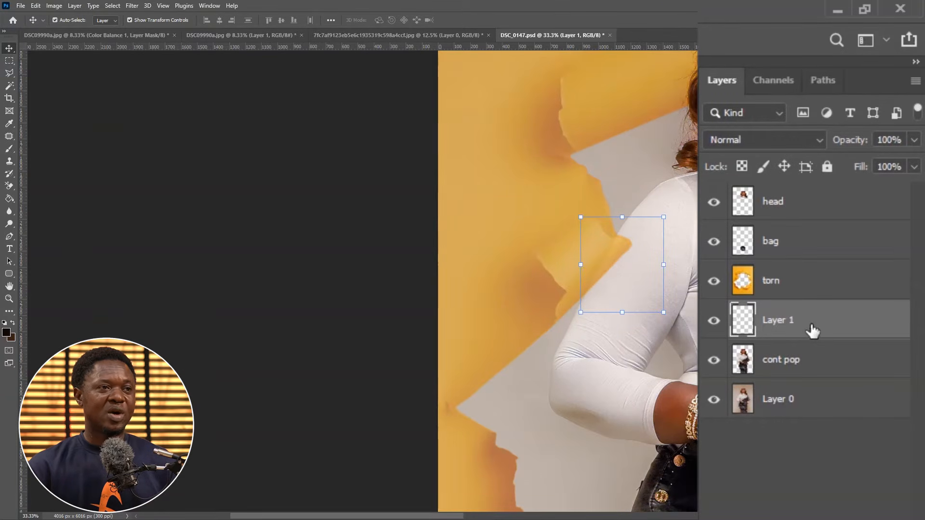
drag(812, 332, 811, 273)
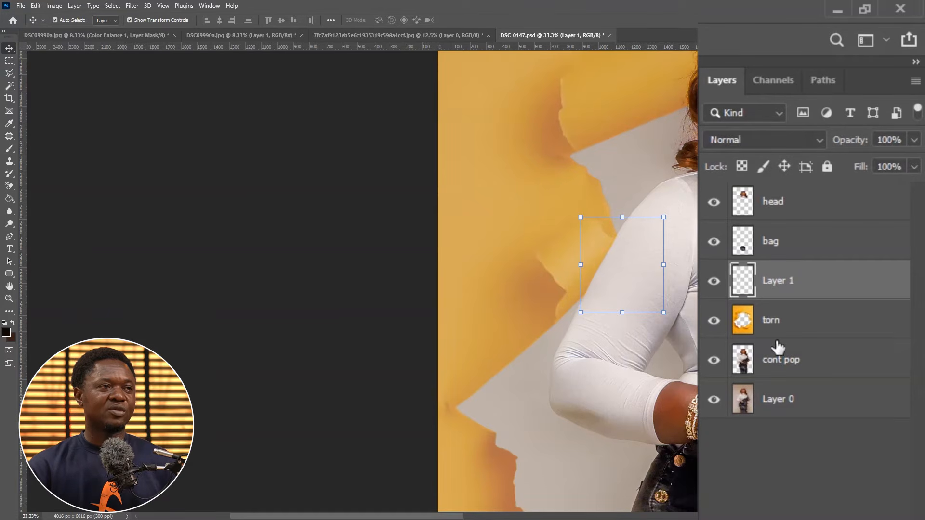
Step: Rename the copied sleeve layer as arm
double_click(776, 281)
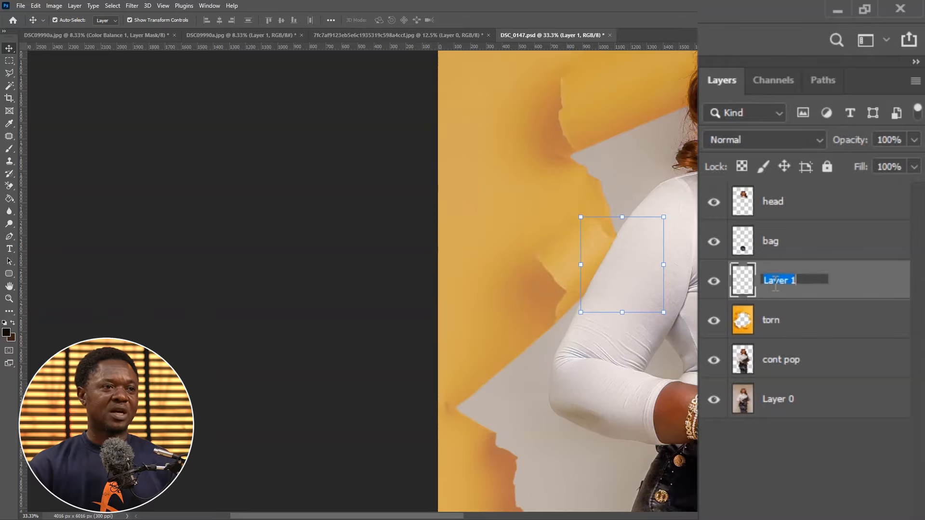
text(arm)
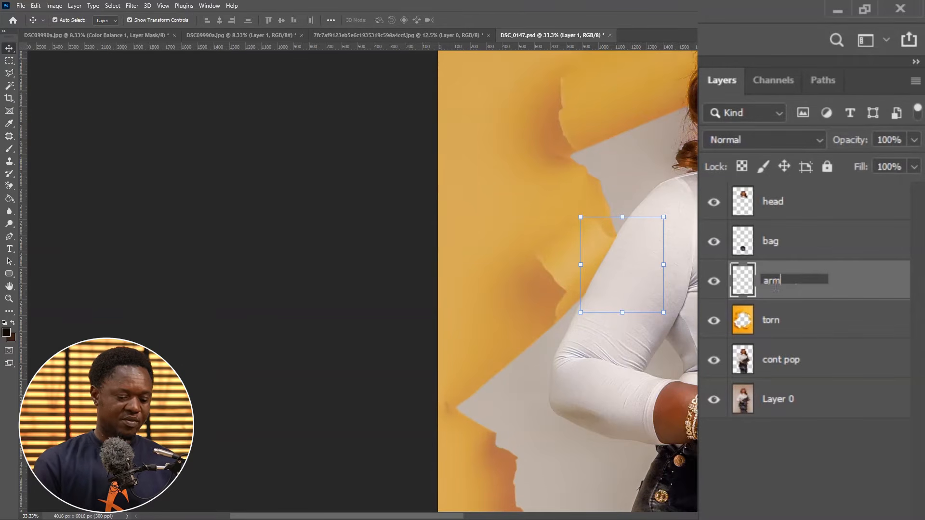
key(Return)
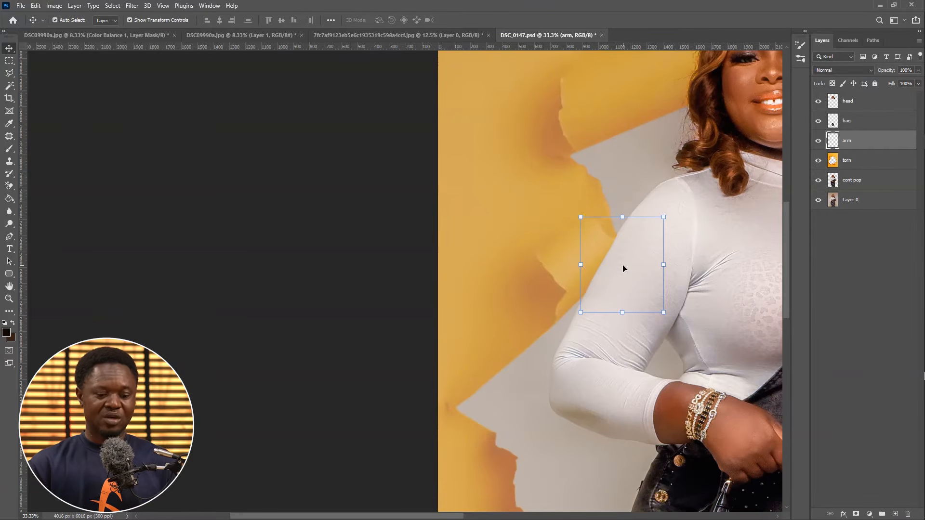
Step: Examine the composite along the torn paper edges, ending at the metal strap fastener on the denim overalls
key(ctrl+minus)
key(ctrl+minus)
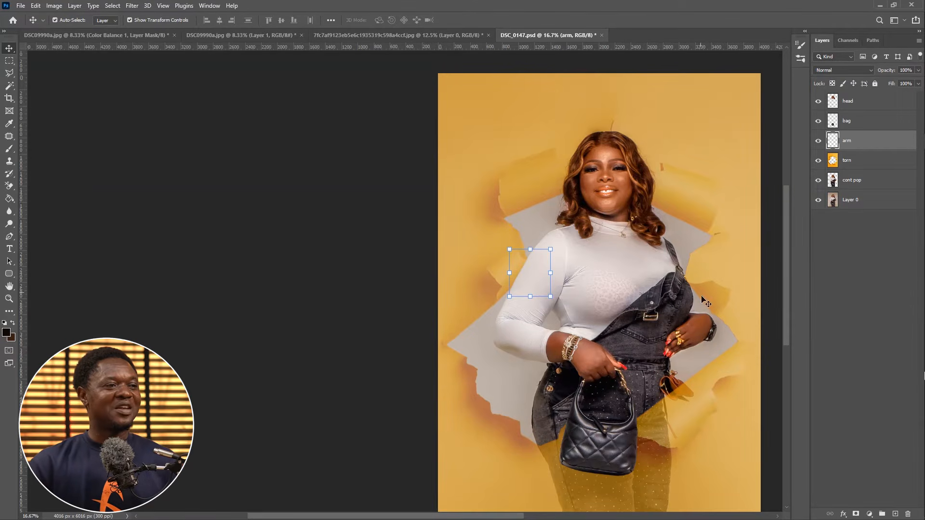
key(ctrl+plus)
key(ctrl+plus)
key(ctrl+plus)
key(ctrl+plus)
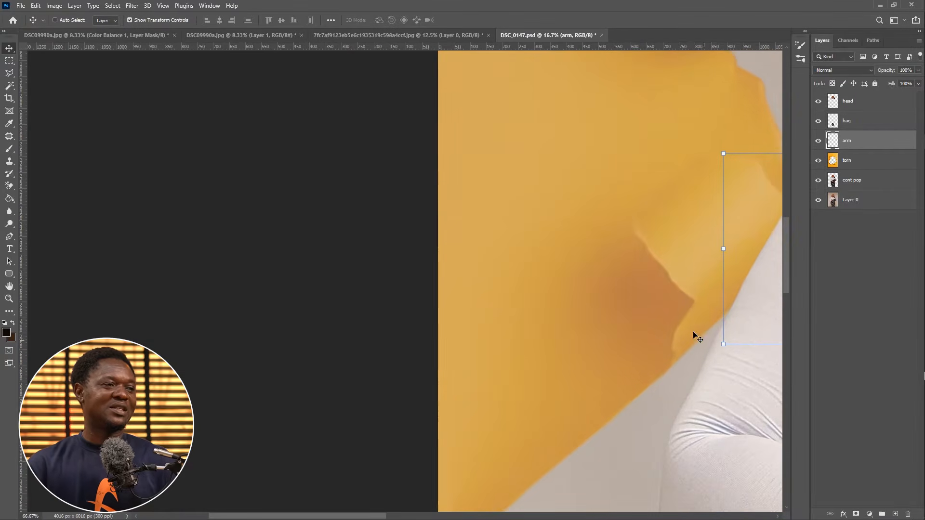
drag(655, 296, 437, 300)
drag(609, 280, 300, 254)
drag(601, 246, 314, 229)
drag(600, 330, 528, 212)
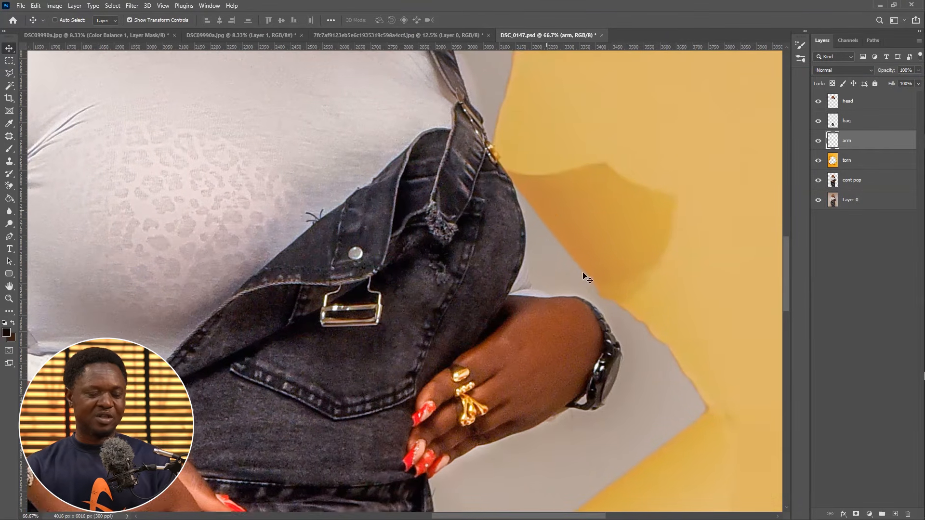
key(ctrl+plus)
key(ctrl+plus)
drag(664, 224, 583, 462)
drag(627, 300, 601, 407)
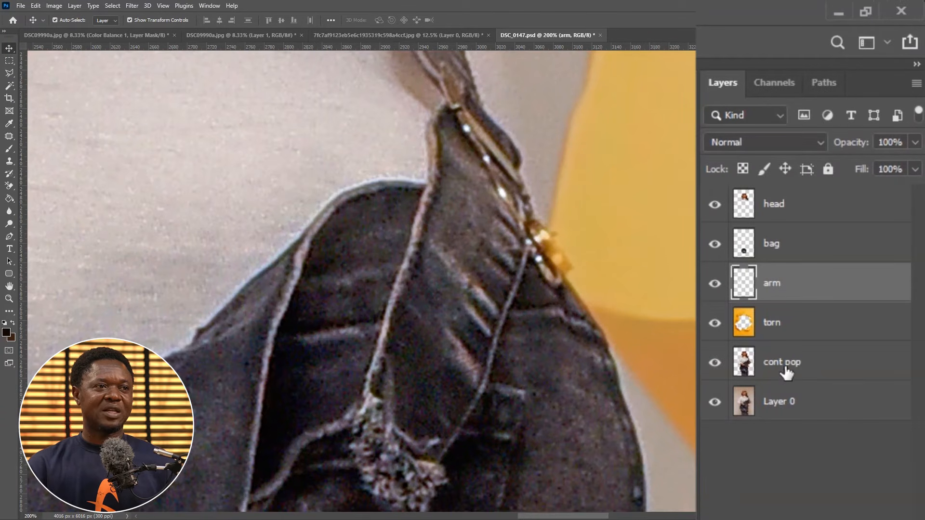
Step: Outline the metal strap fastener and the denim around it on the cont pop layer with the Polygonal Lasso
click(784, 369)
key(l)
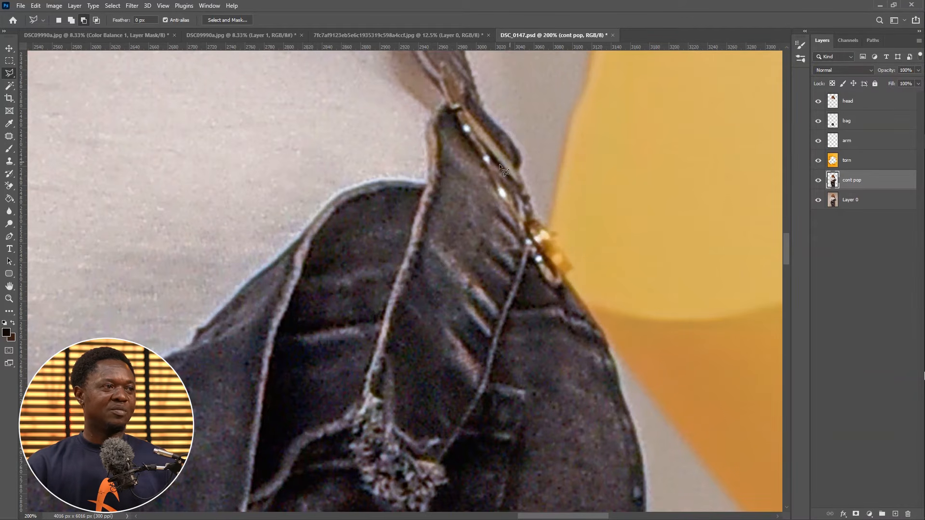
click(477, 174)
scroll(536, 207, up, 3)
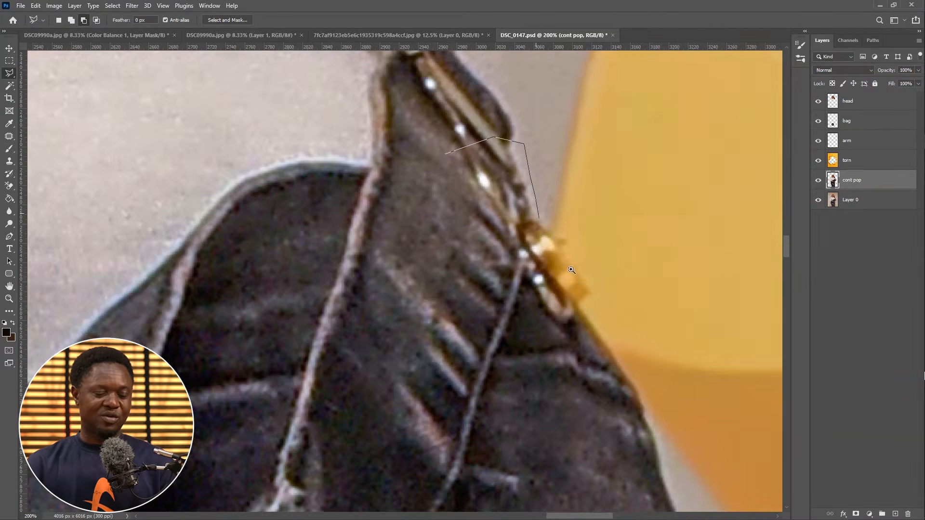
click(531, 199)
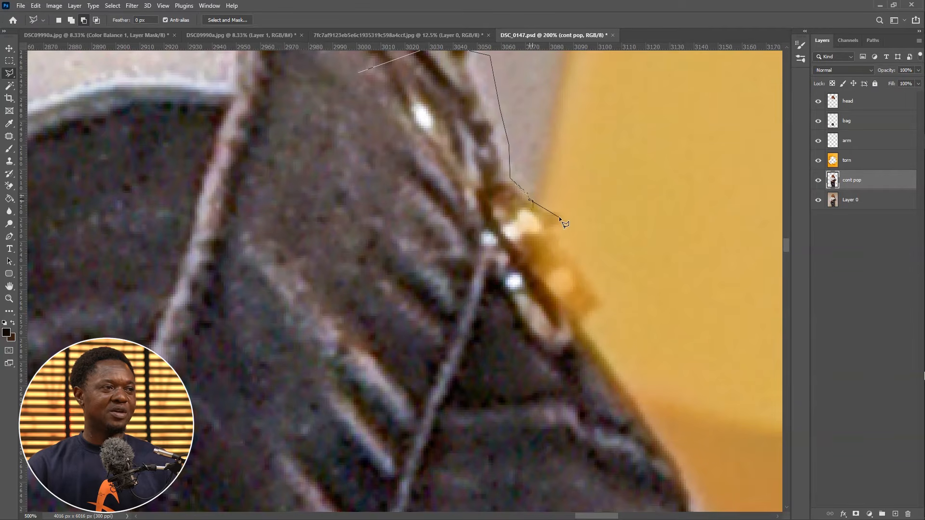
click(557, 221)
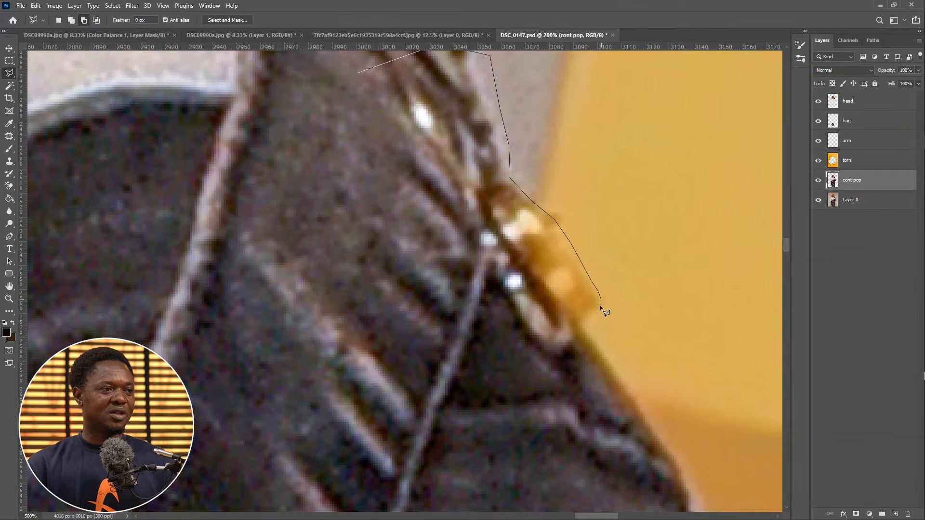
click(579, 323)
scroll(545, 253, down, 3)
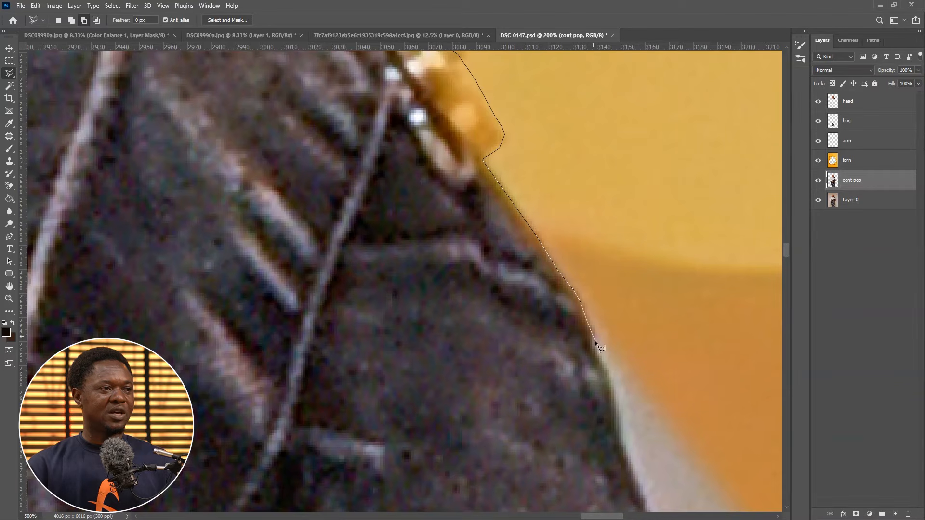
scroll(591, 412, down, 2)
click(540, 432)
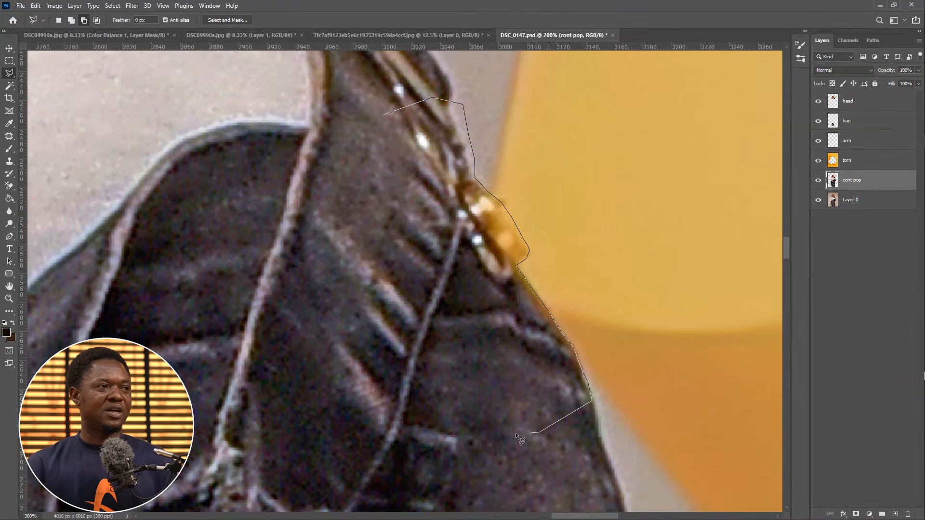
click(425, 418)
click(321, 330)
click(306, 241)
double_click(328, 163)
Step: Feather the fastener selection by 2 pixels
right_click(414, 217)
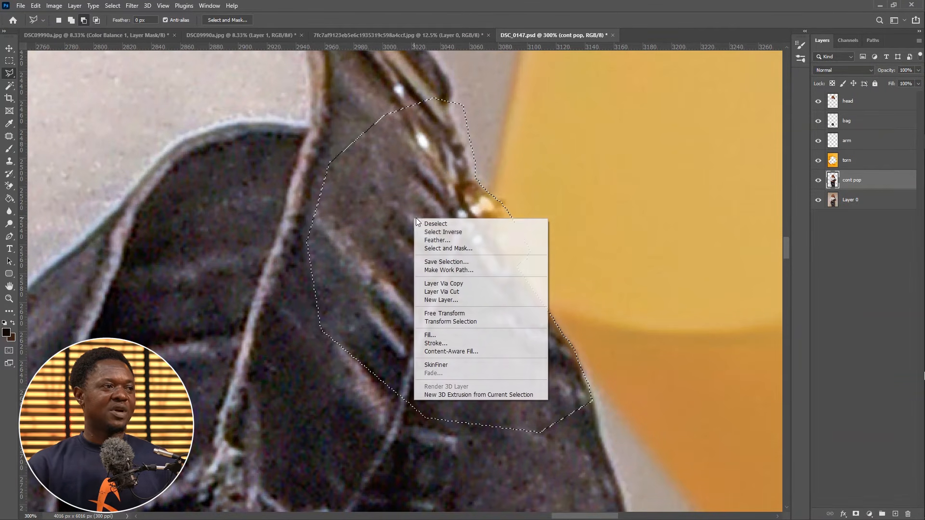
click(442, 240)
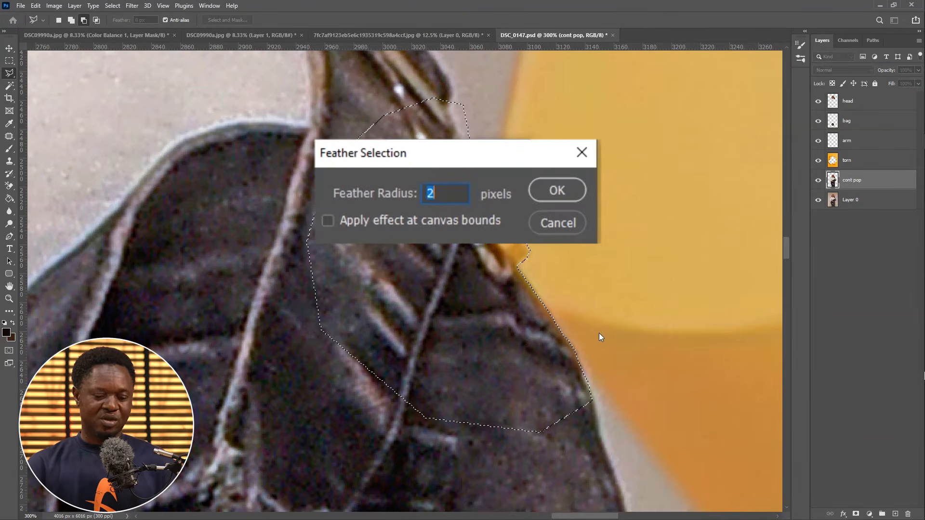
key(Return)
Step: Copy the selected fastener area to a new layer and move that layer above the torn layer
right_click(402, 143)
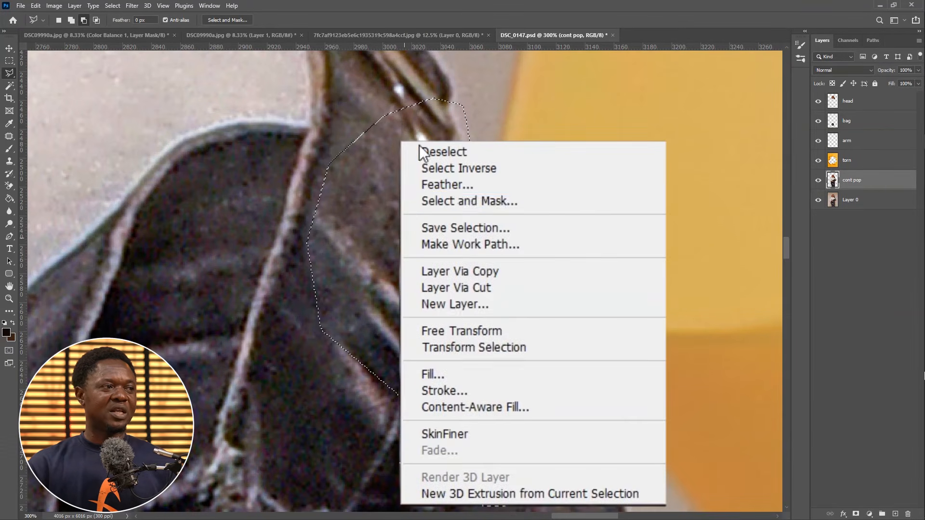
click(457, 271)
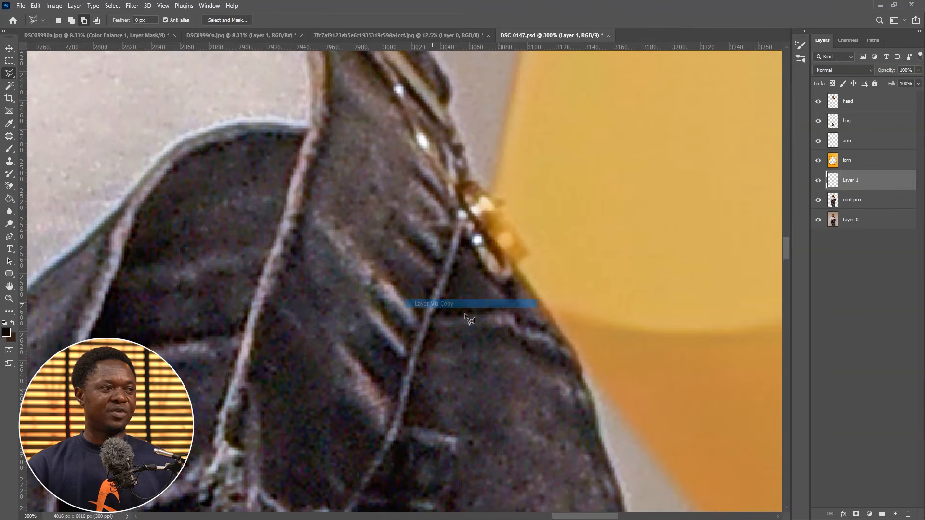
click(9, 48)
drag(872, 181, 869, 146)
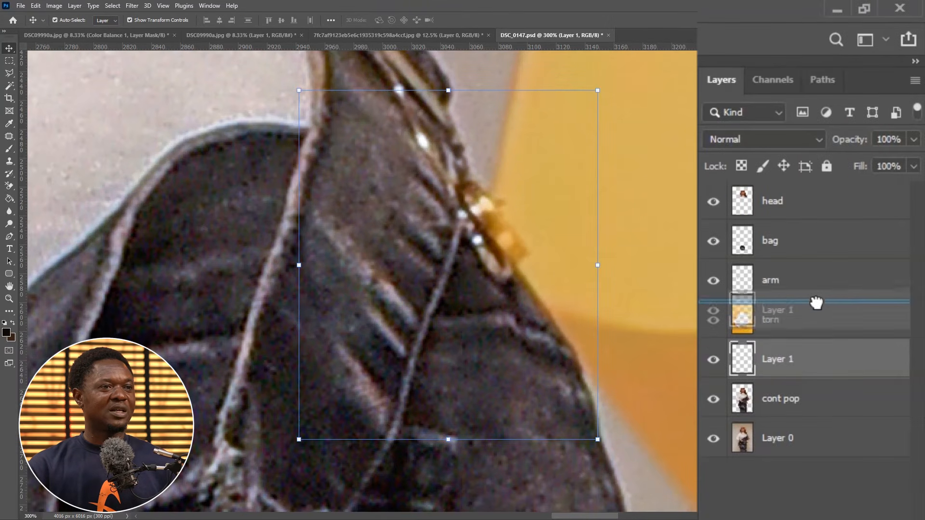
drag(816, 291, 817, 297)
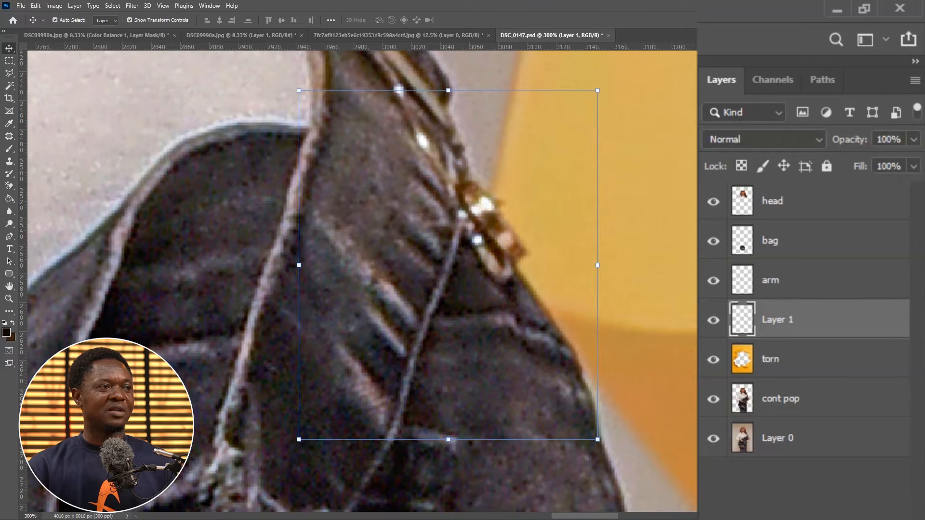
Step: Rename the copied fastener layer as botton
double_click(783, 319)
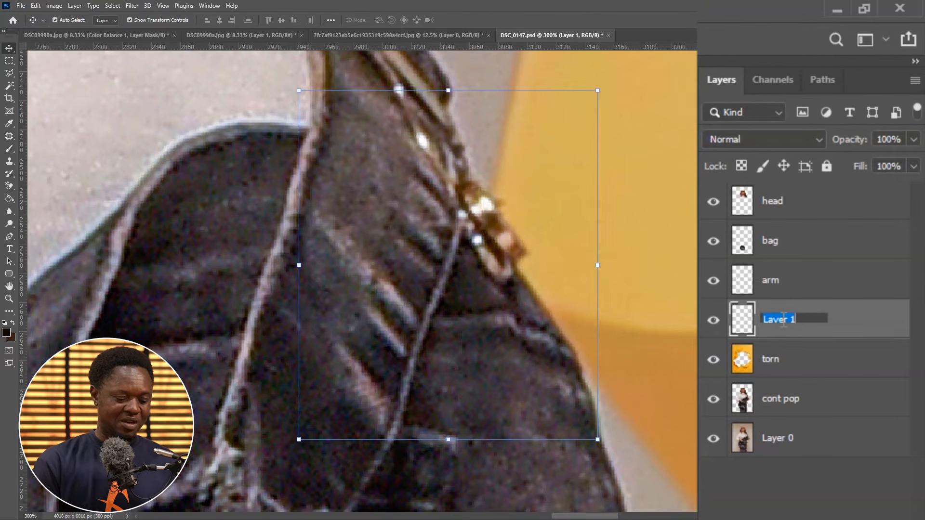
text(botton)
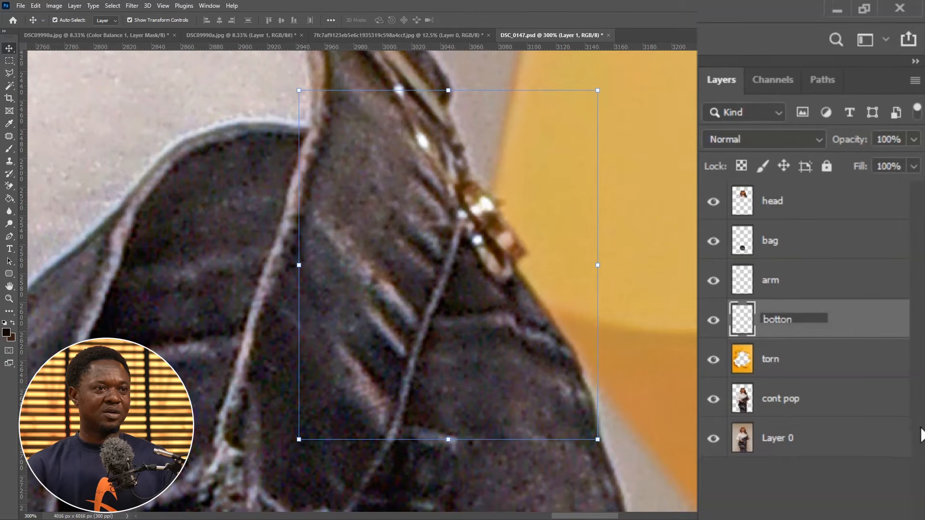
key(Return)
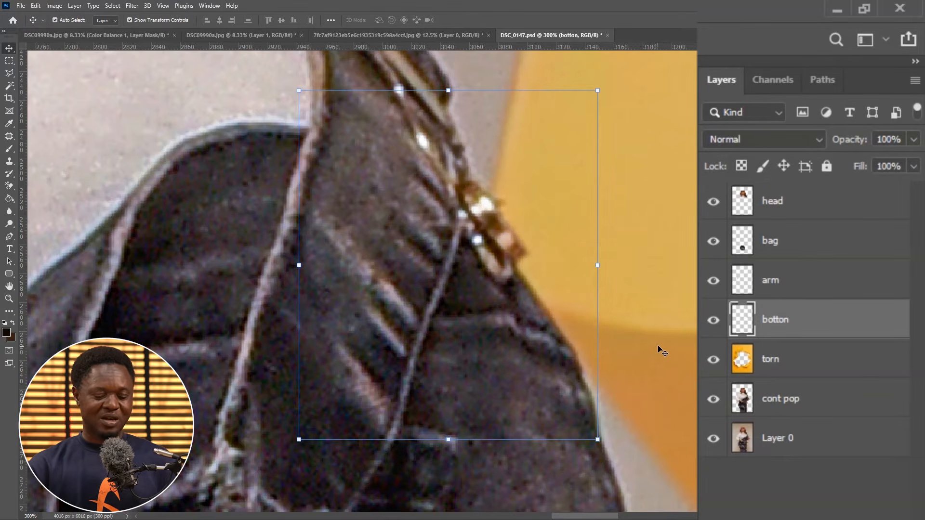
Step: Set the torn layer's opacity to 100%
key(ctrl+minus)
key(ctrl+minus)
key(ctrl+minus)
key(ctrl+minus)
key(ctrl+minus)
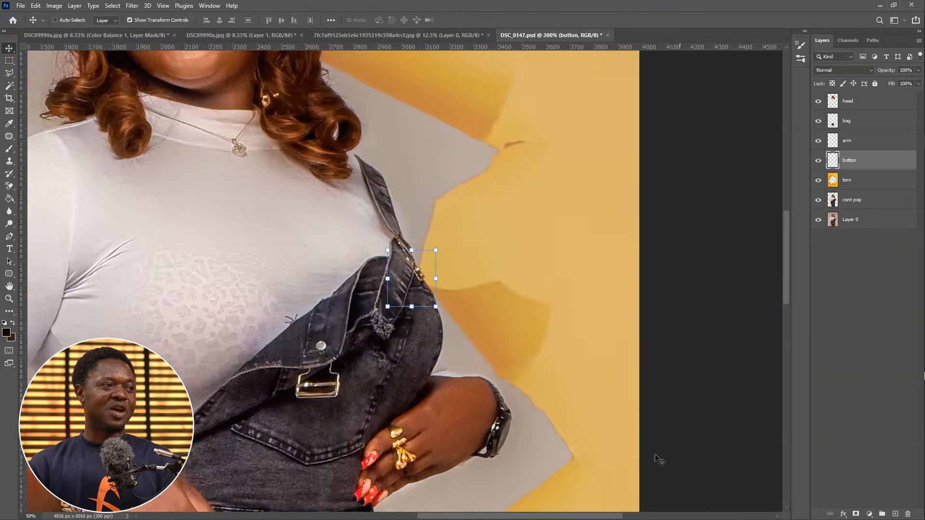
key(ctrl+minus)
key(ctrl+minus)
key(ctrl+minus)
key(ctrl+minus)
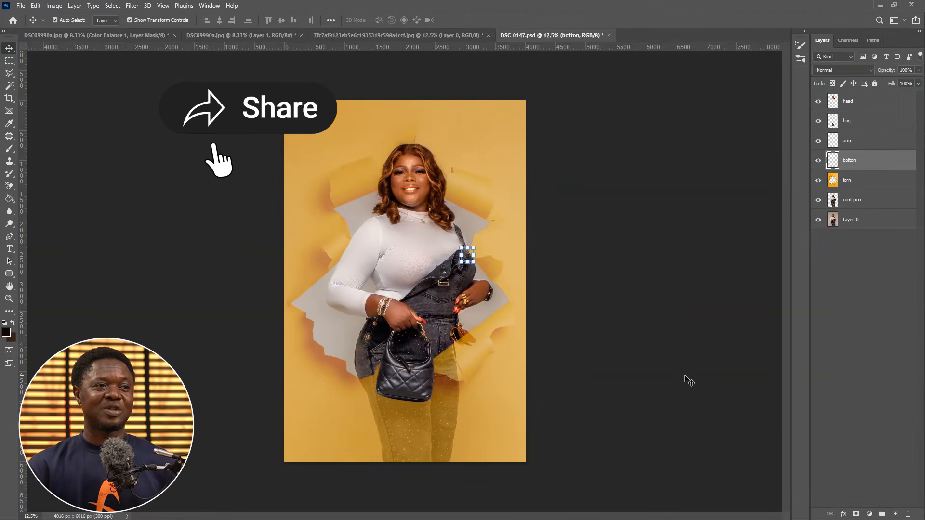
click(853, 180)
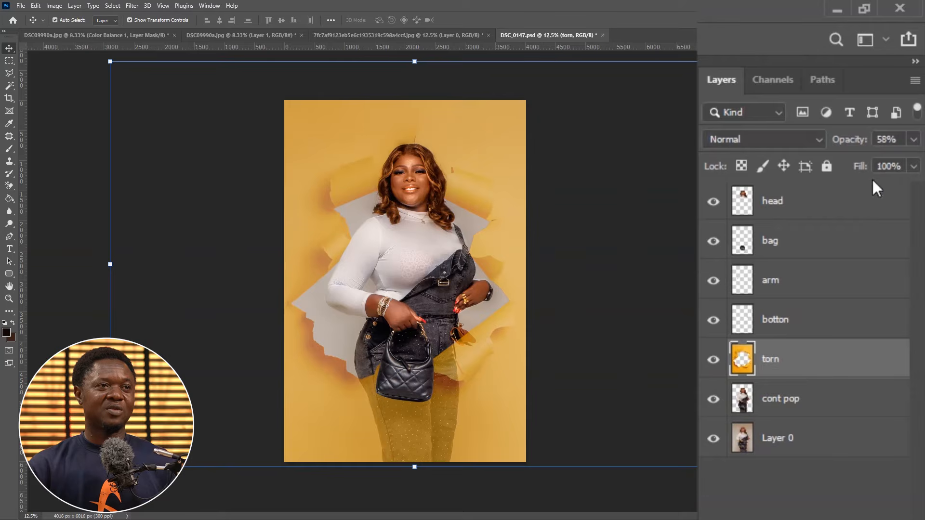
drag(847, 139, 918, 141)
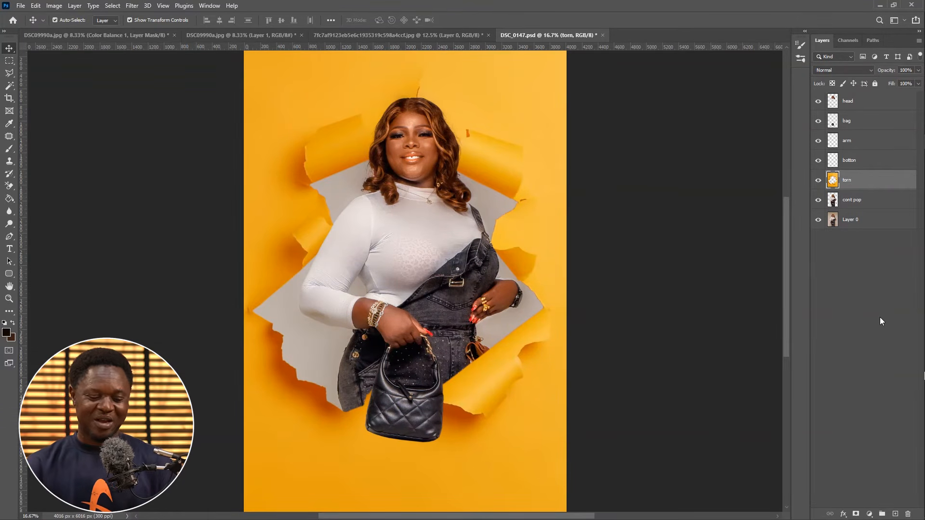
Step: Add a new empty layer directly above the torn layer for shading around the handbag
key(ctrl+plus)
key(ctrl+plus)
key(ctrl+plus)
scroll(533, 377, down, 5)
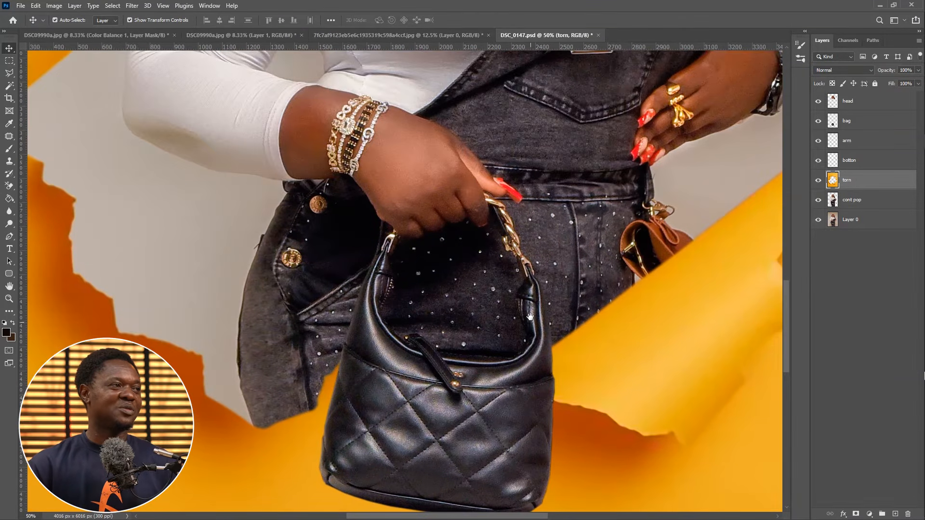
drag(528, 366, 524, 279)
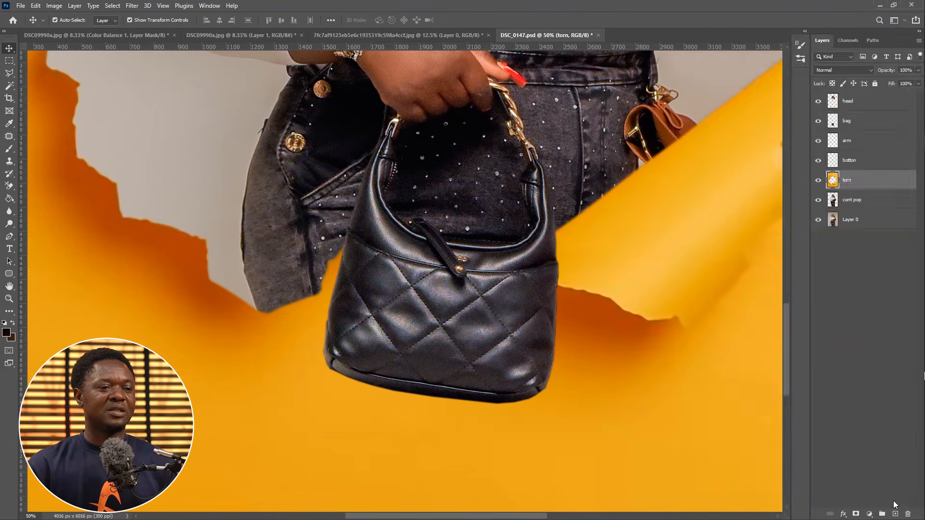
click(869, 508)
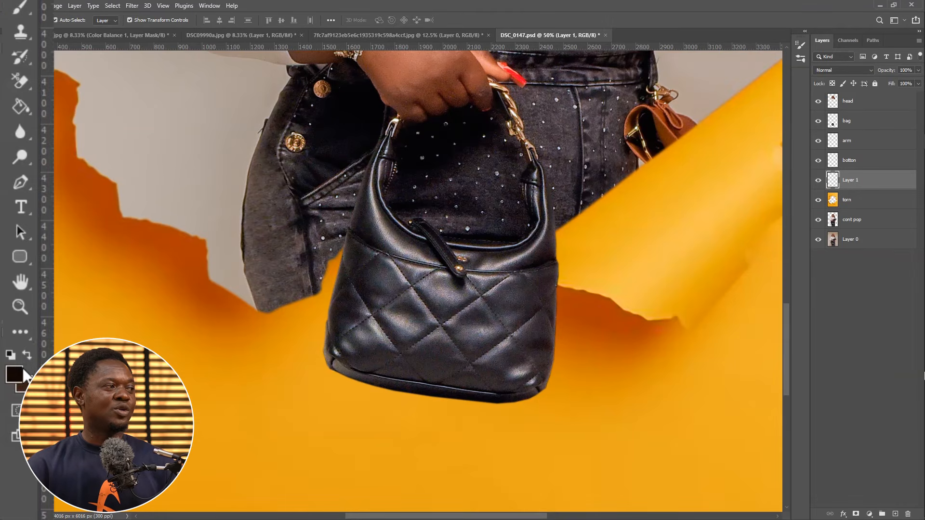
Step: Set the foreground colour to a dark brown in the orange hue of the paper's shadow
click(13, 375)
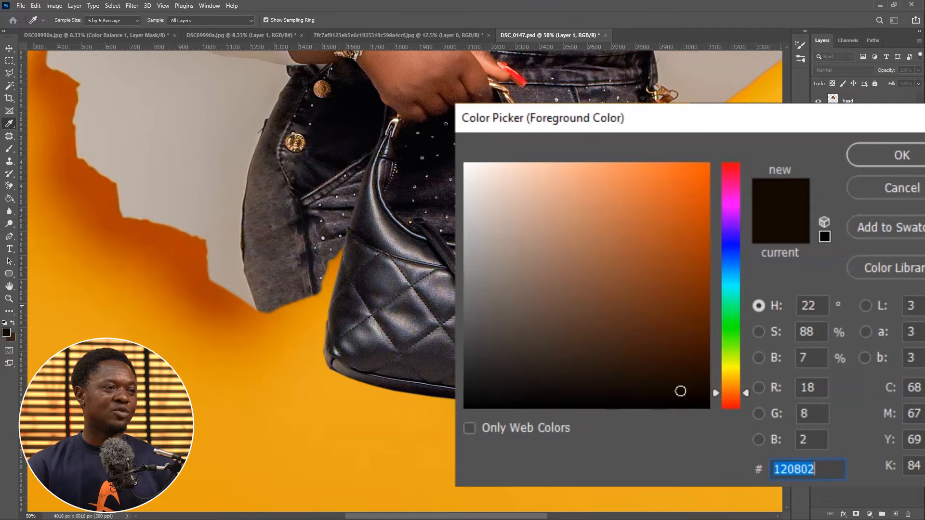
key(ctrl+v)
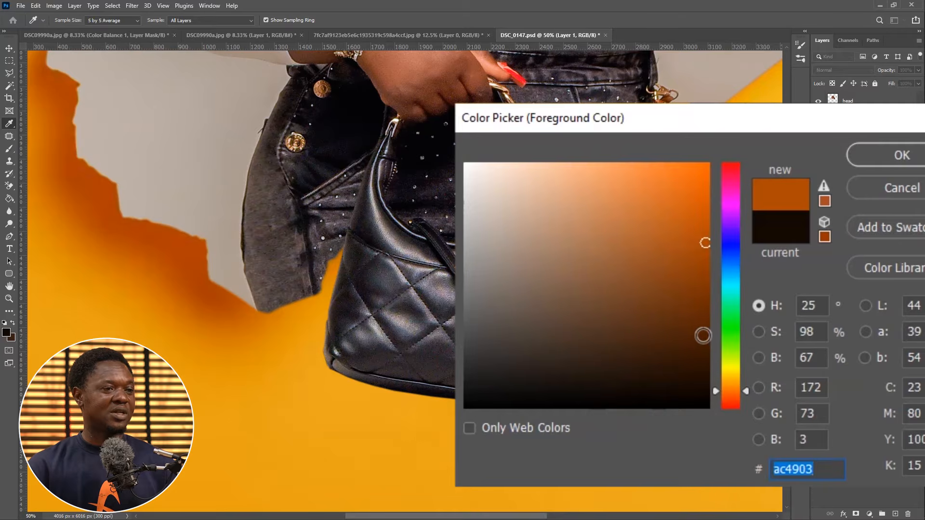
click(700, 333)
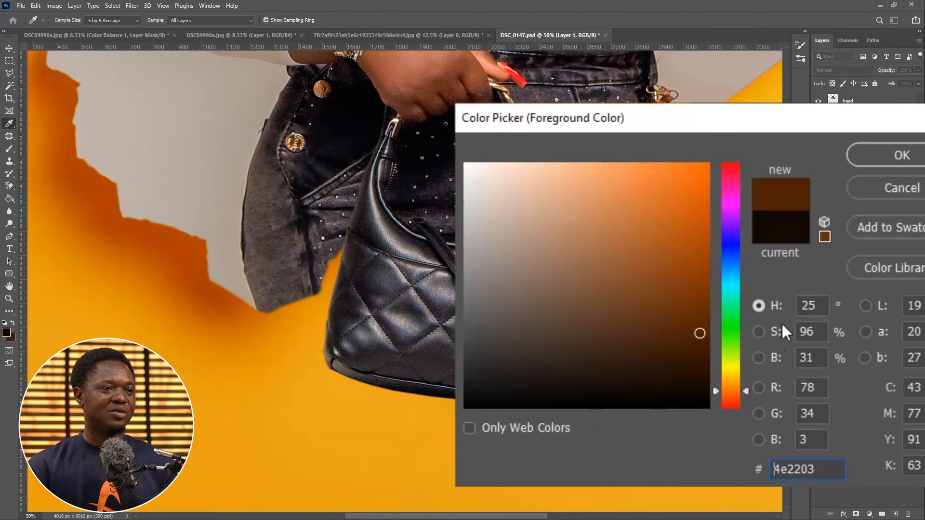
click(700, 351)
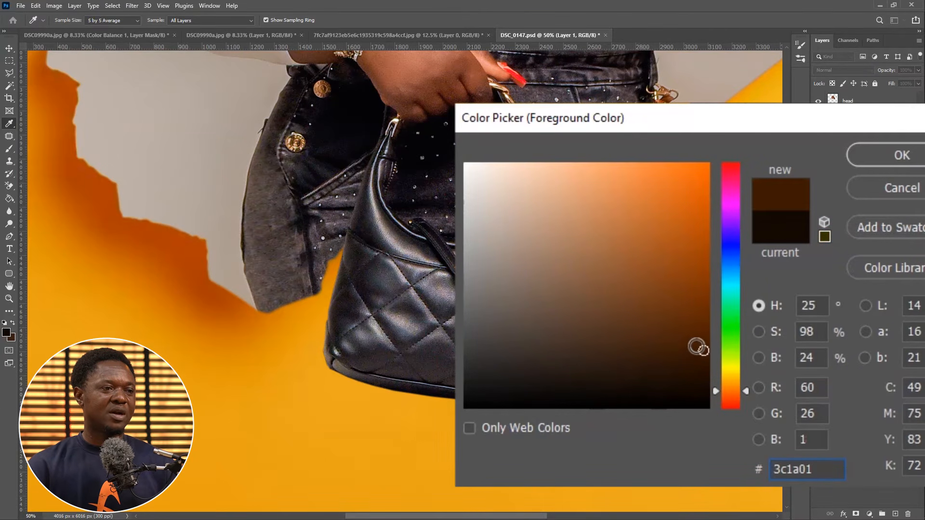
click(697, 342)
click(899, 154)
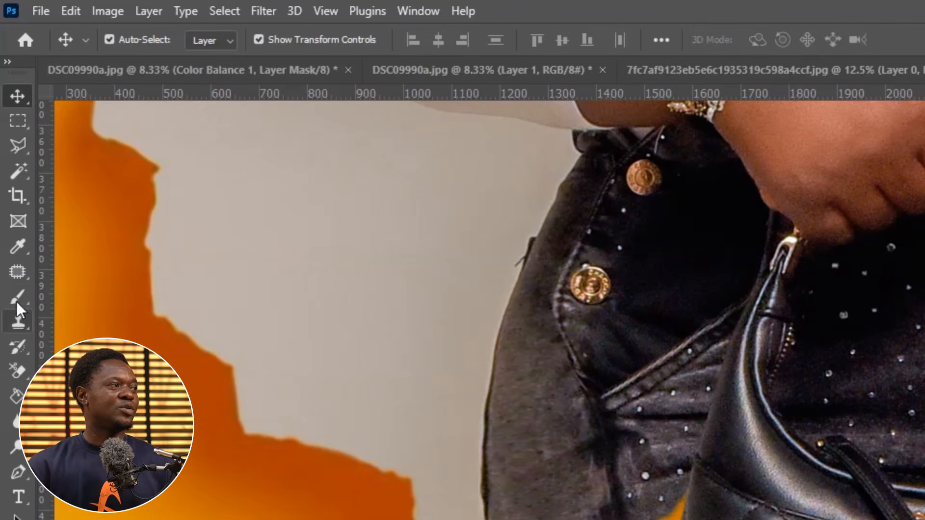
Step: Choose the Brush tool with a soft round 500 px tip at 0% hardness
click(17, 298)
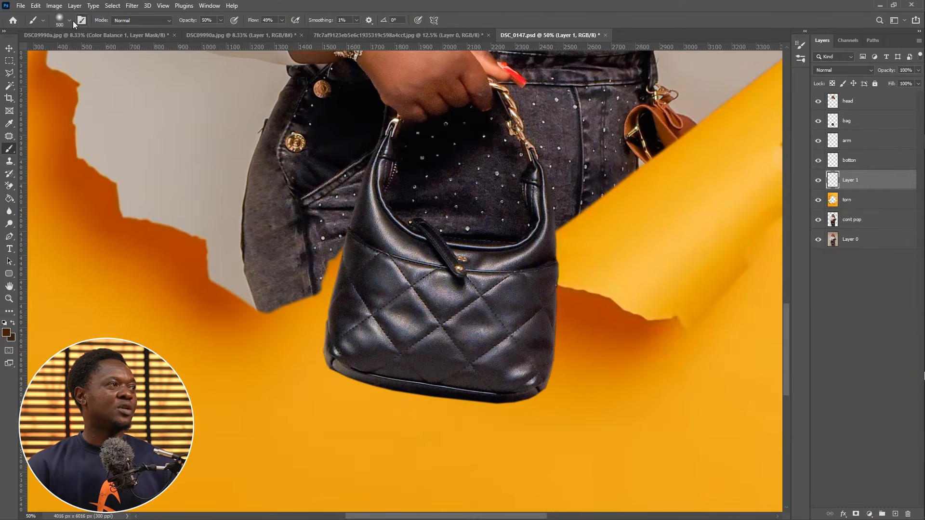
click(70, 20)
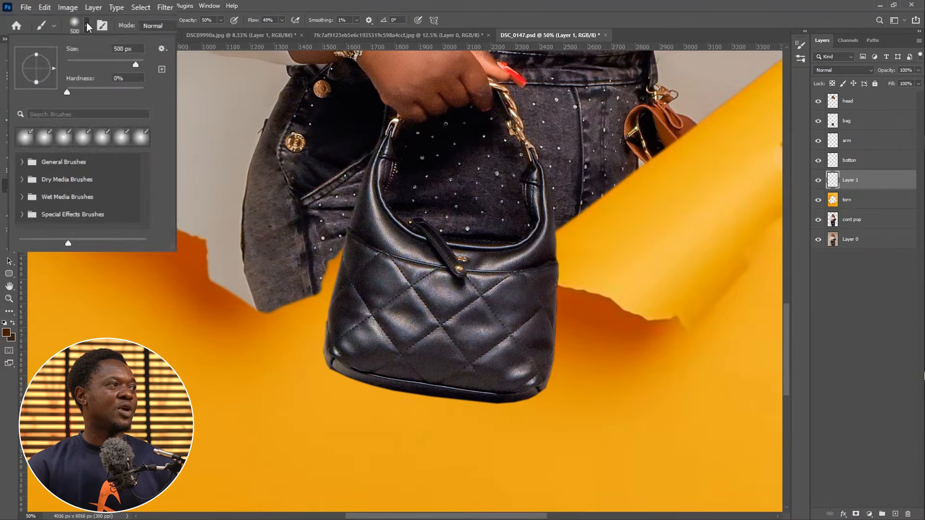
mouse_move(78, 109)
mouse_down()
mouse_move(164, 110)
mouse_move(78, 109)
mouse_up()
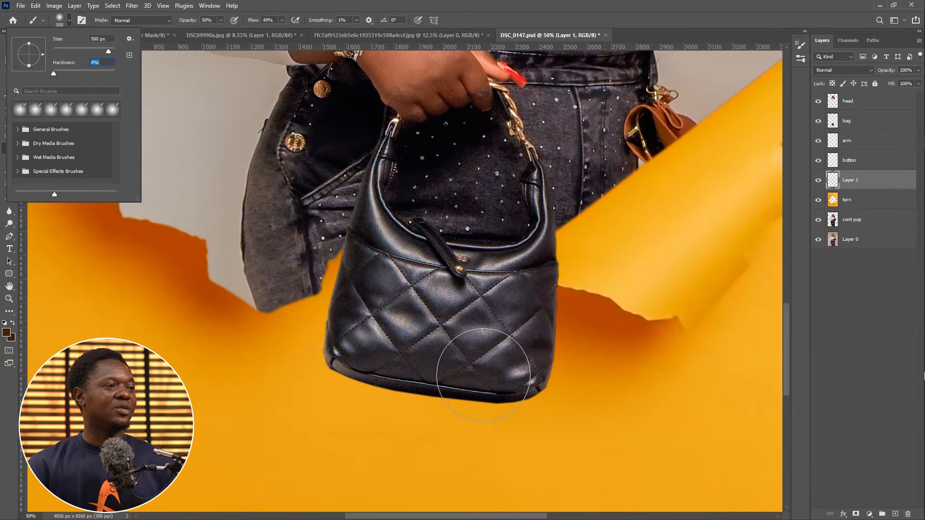
key(ctrl+minus)
key(ctrl+minus)
key(ctrl+minus)
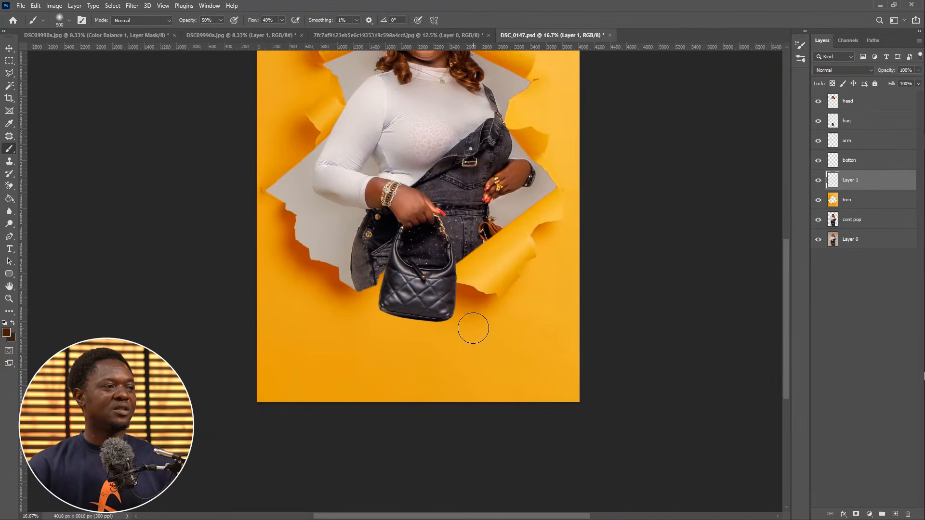
Step: Reduce the brush to 300 px and set both its opacity and flow to 33% for shading beneath the handbag
drag(460, 329, 542, 334)
key(ctrl+plus)
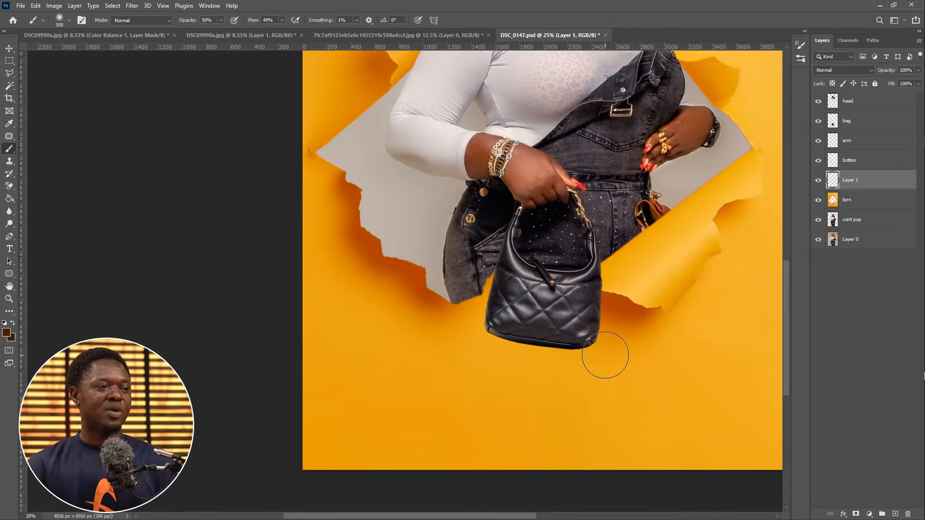
drag(576, 362, 617, 344)
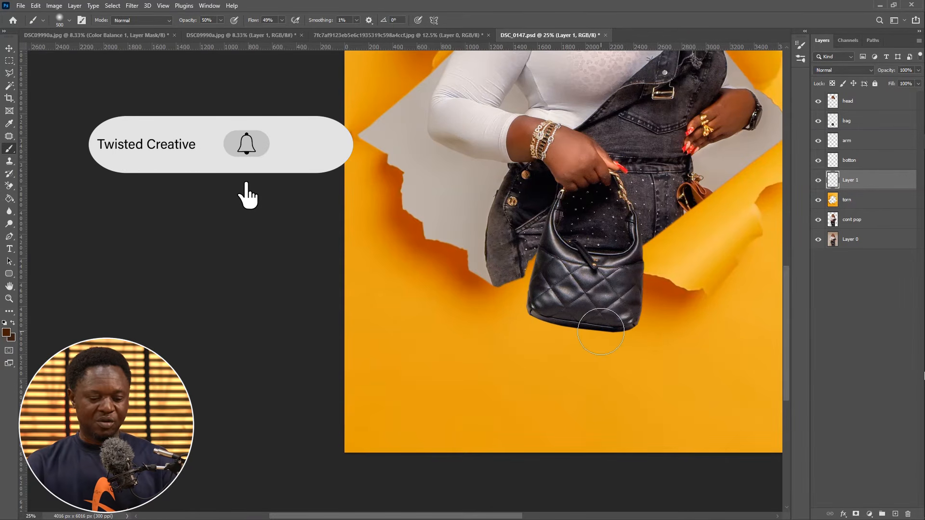
key(bracketleft)
key(bracketleft)
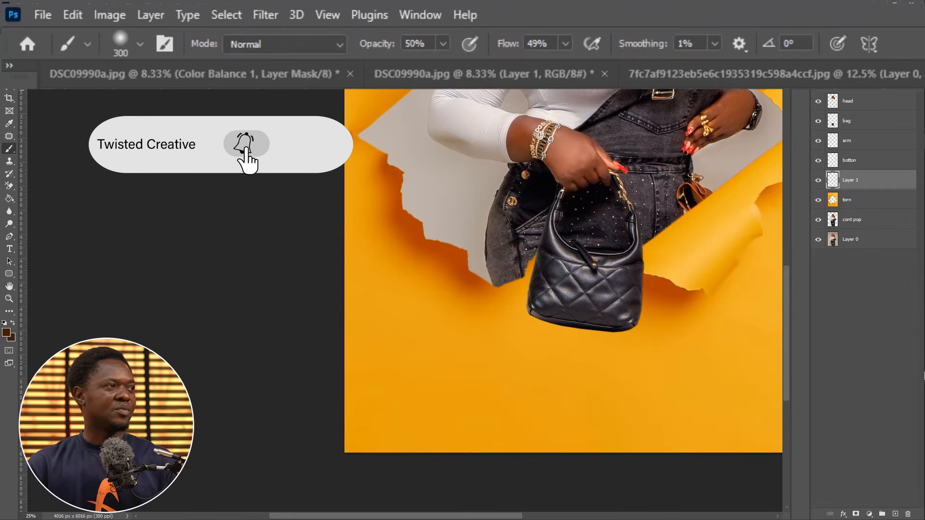
click(220, 20)
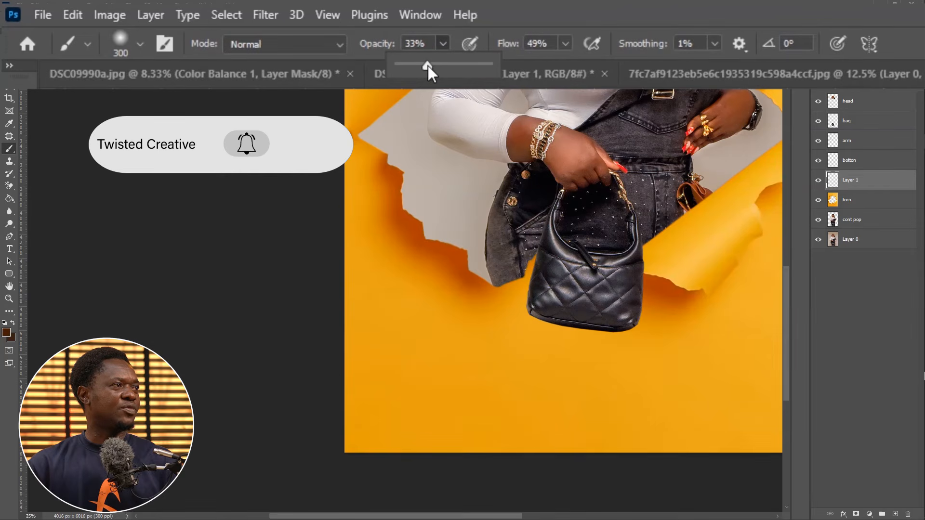
drag(565, 43, 557, 64)
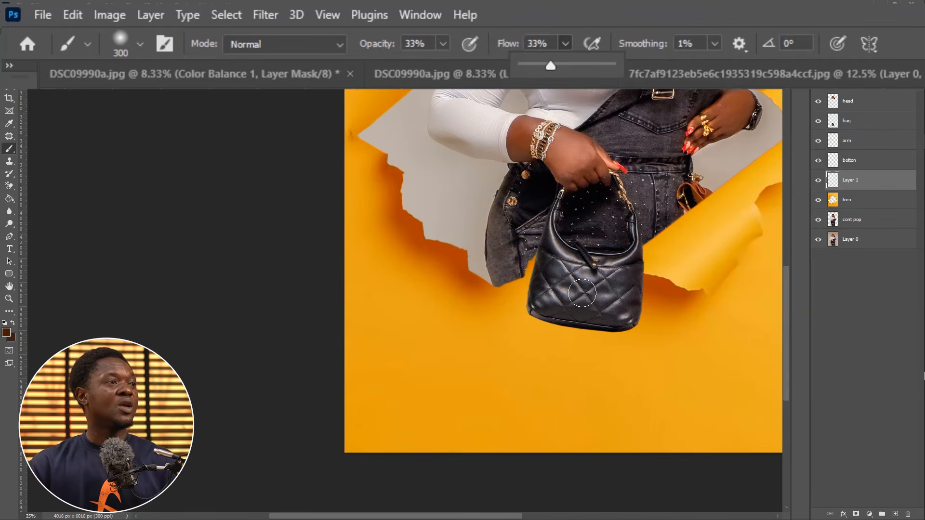
click(626, 319)
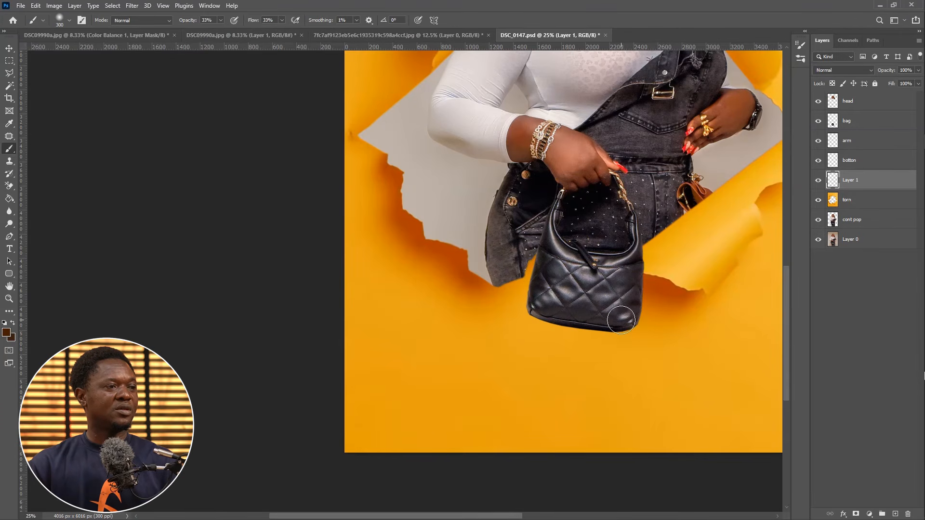
mouse_move(626, 322)
mouse_down()
mouse_move(546, 340)
mouse_move(536, 317)
mouse_move(551, 305)
mouse_move(594, 316)
mouse_move(558, 324)
mouse_move(536, 309)
mouse_move(545, 287)
mouse_move(540, 320)
mouse_move(628, 316)
mouse_up()
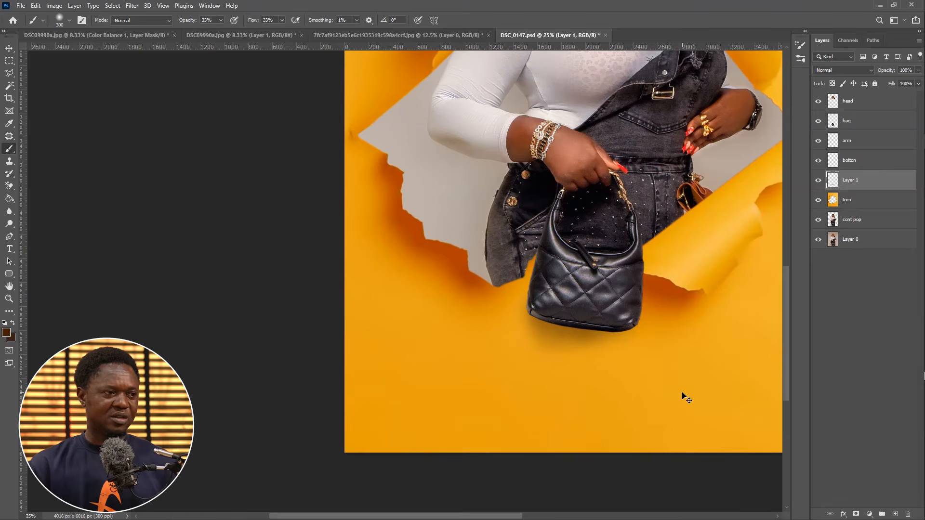
key(ctrl+z)
key(ctrl+z)
key(ctrl+z)
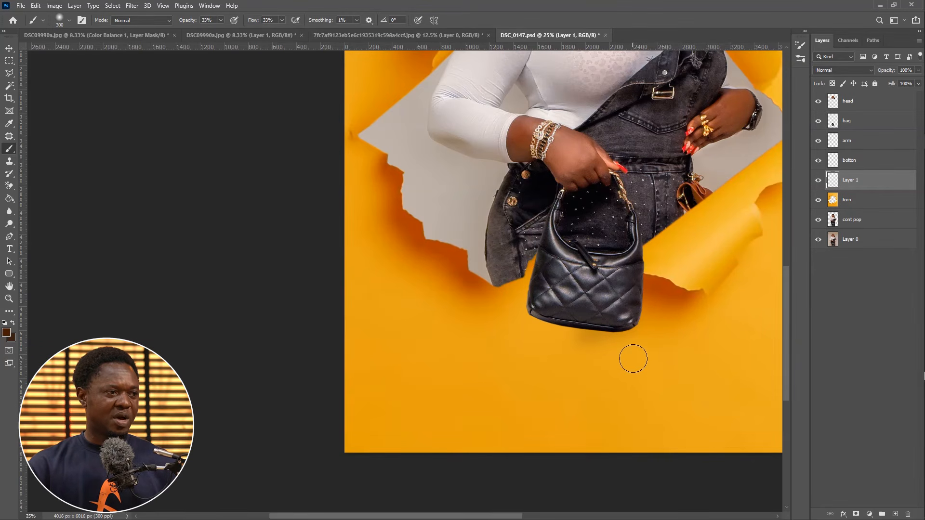
key(ctrl+z)
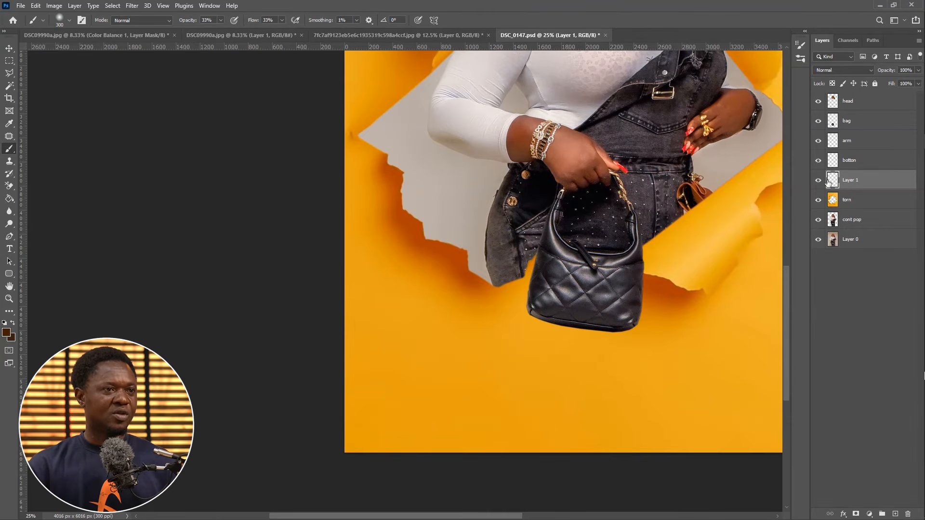
Step: Change the foreground colour to a brighter burnt orange in the same hue and return to the Brush tool
click(6, 332)
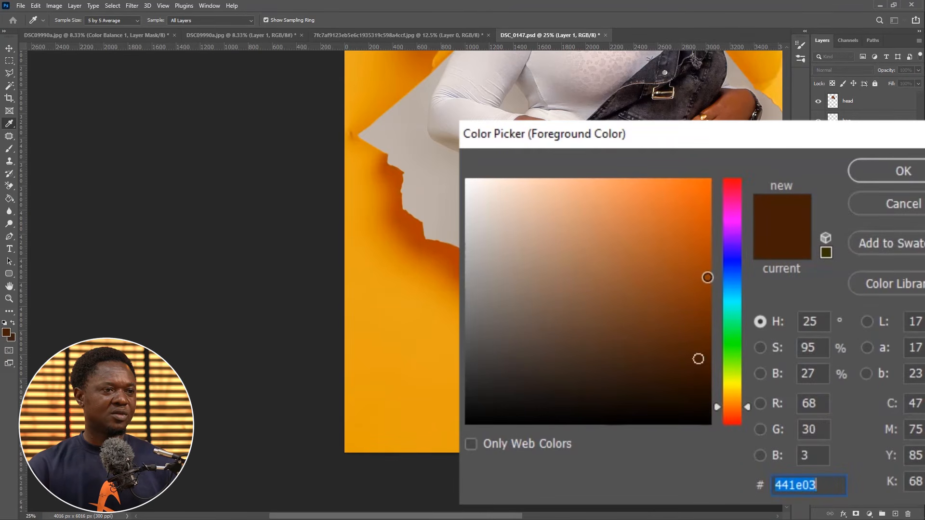
click(707, 277)
click(905, 171)
key(b)
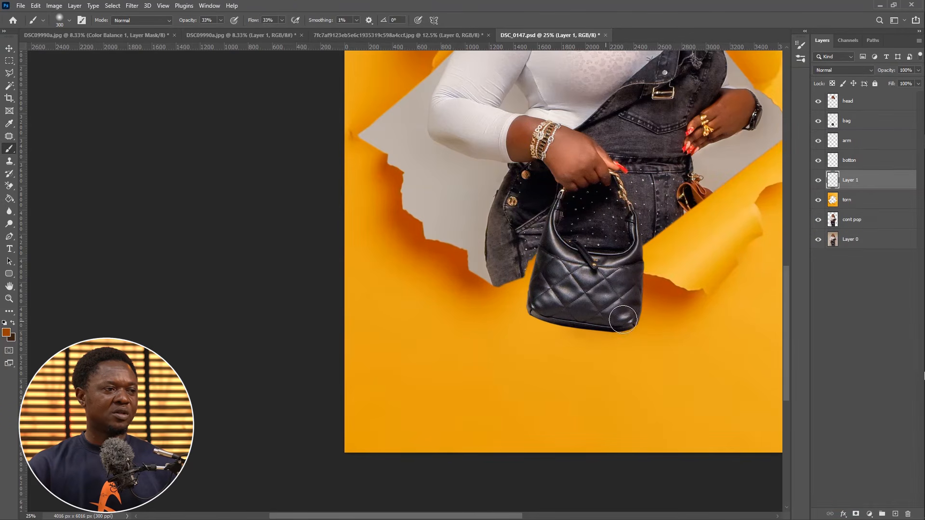
Step: Paint a soft shadow on the yellow paper beneath the handbag and along its lower left side
mouse_move(622, 320)
mouse_down()
mouse_move(544, 332)
mouse_move(619, 326)
mouse_move(551, 330)
mouse_move(536, 320)
mouse_move(585, 332)
mouse_move(529, 335)
mouse_move(588, 323)
mouse_move(555, 322)
mouse_move(631, 330)
mouse_move(638, 319)
mouse_move(629, 318)
mouse_move(630, 288)
mouse_move(618, 318)
mouse_move(553, 324)
mouse_move(554, 332)
mouse_move(540, 316)
mouse_move(548, 306)
mouse_move(539, 322)
mouse_move(545, 260)
mouse_move(542, 281)
mouse_move(535, 264)
mouse_move(533, 284)
mouse_move(544, 259)
mouse_move(529, 299)
mouse_move(549, 266)
mouse_move(526, 317)
mouse_move(533, 288)
mouse_up()
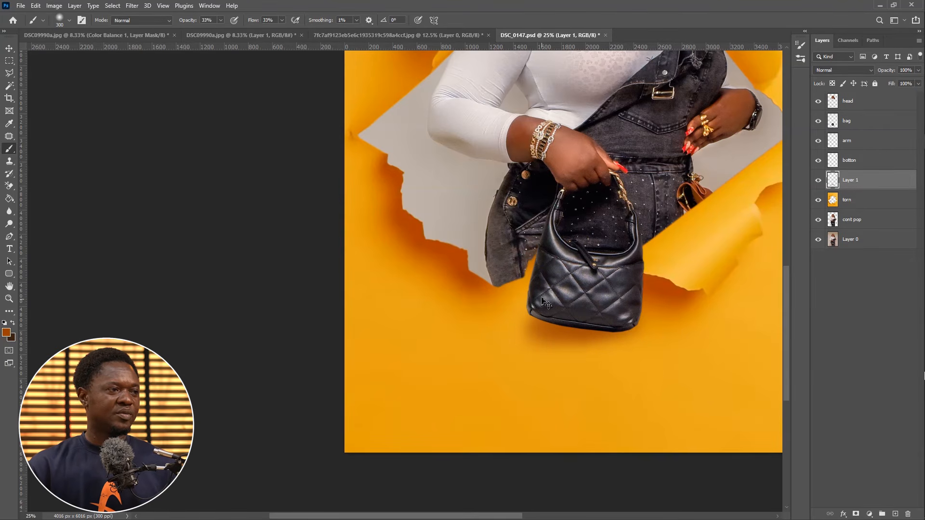
mouse_move(546, 270)
mouse_down()
mouse_move(521, 311)
mouse_move(544, 338)
mouse_move(567, 319)
mouse_move(523, 319)
mouse_move(568, 317)
mouse_move(527, 323)
mouse_move(541, 258)
mouse_move(535, 285)
mouse_move(551, 314)
mouse_move(560, 306)
mouse_move(607, 318)
mouse_move(578, 330)
mouse_move(532, 315)
mouse_up()
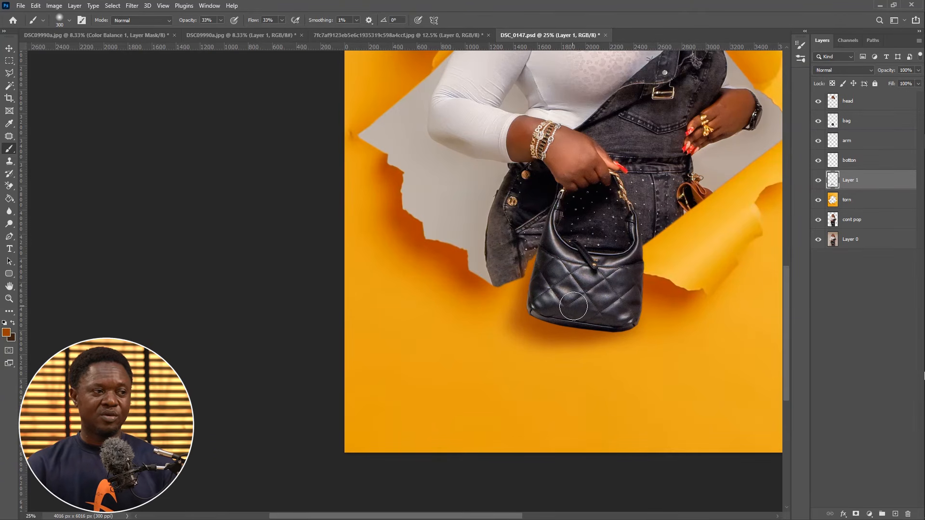
key(ctrl+plus)
key(ctrl+plus)
key(ctrl+plus)
drag(675, 318, 417, 251)
drag(689, 319, 595, 323)
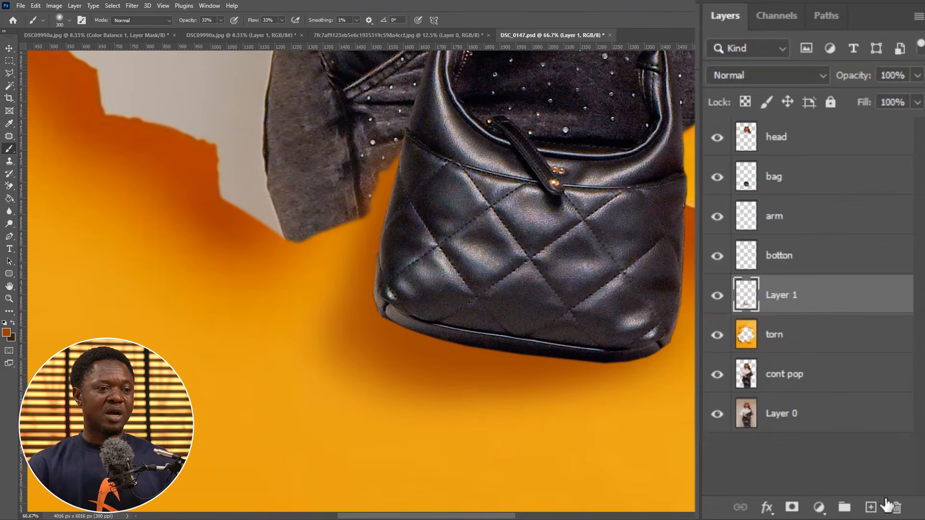
Step: Add a new layer above the handbag's shading and paint a tighter shadow along the bag's base with a 100 px brush
click(895, 514)
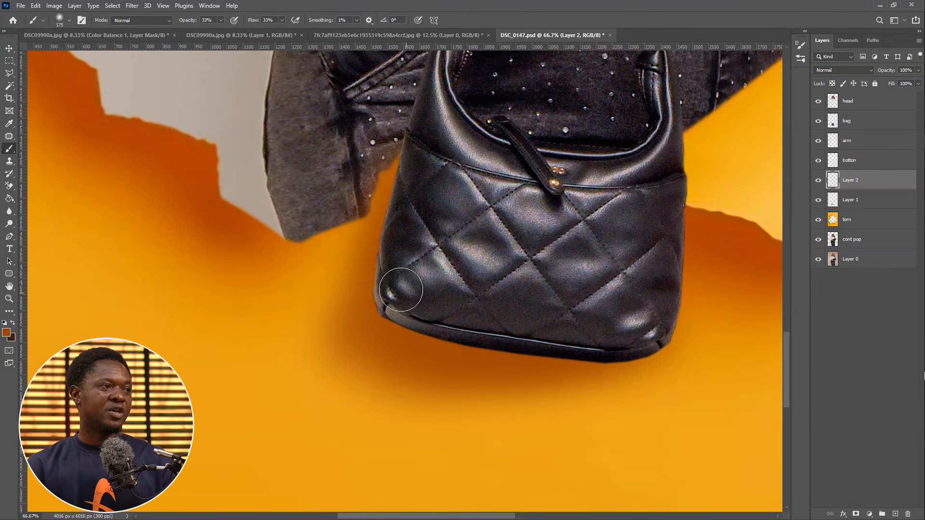
key(bracketleft)
key(bracketleft)
key(bracketleft)
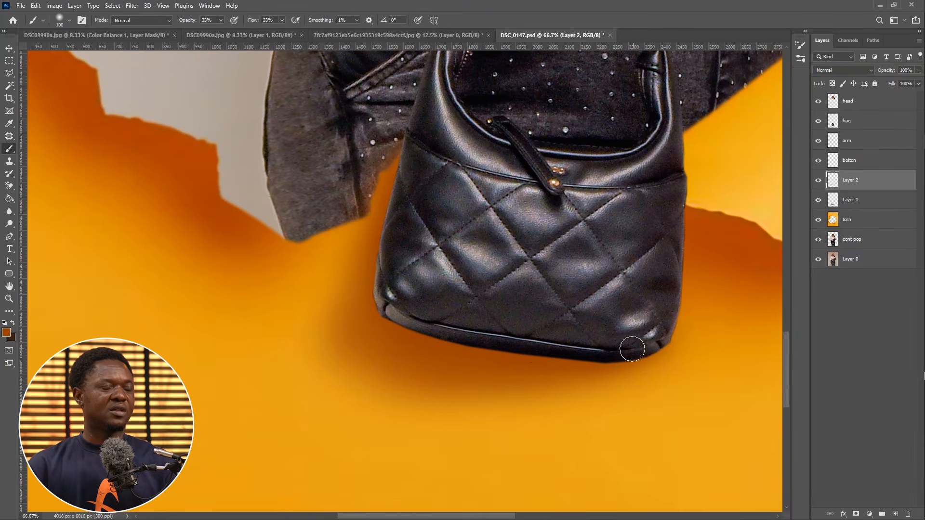
drag(501, 331, 586, 336)
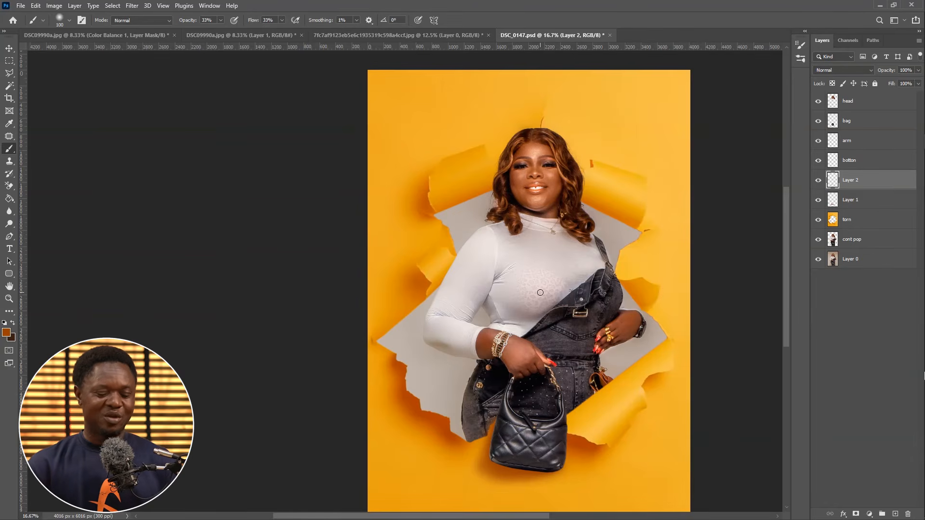
Step: Paint a thin shadow on the curled paper flap where it meets the woman's white upper sleeve
key(ctrl+plus)
key(ctrl+plus)
key(ctrl+plus)
key(ctrl+plus)
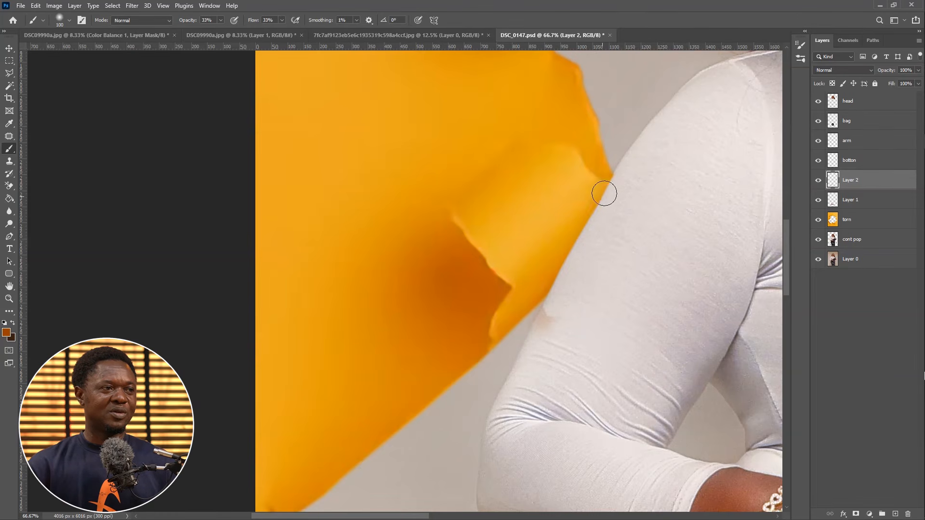
drag(604, 193, 513, 336)
drag(601, 176, 528, 307)
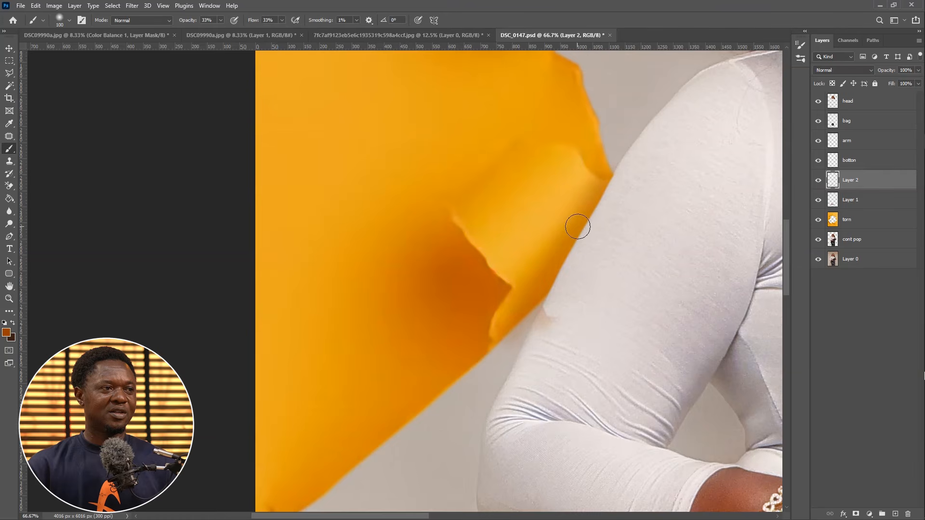
drag(606, 182, 509, 383)
mouse_move(604, 187)
mouse_down()
mouse_move(551, 287)
mouse_move(551, 311)
mouse_up()
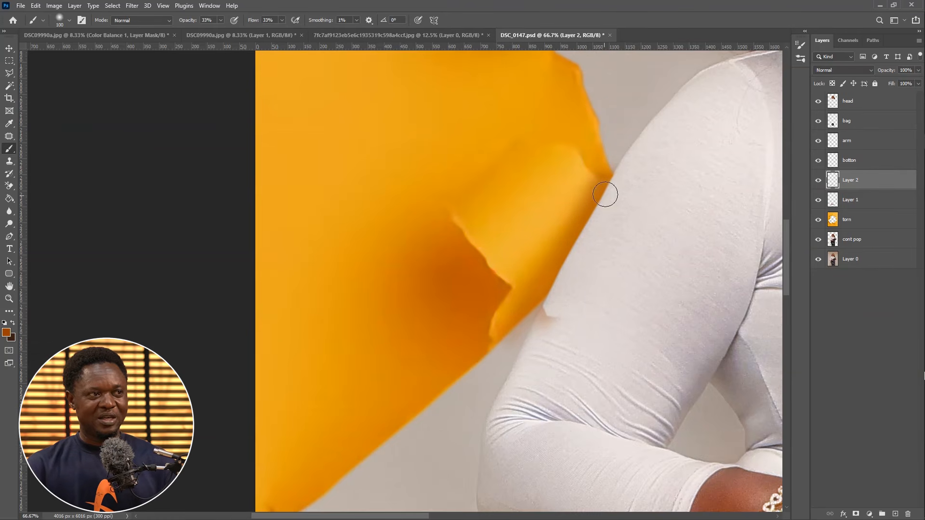
Step: Examine the shading around the sleeve, handbag and torn paper edges across the composite
key(ctrl+minus)
key(ctrl+minus)
key(ctrl+minus)
key(ctrl+minus)
key(ctrl+minus)
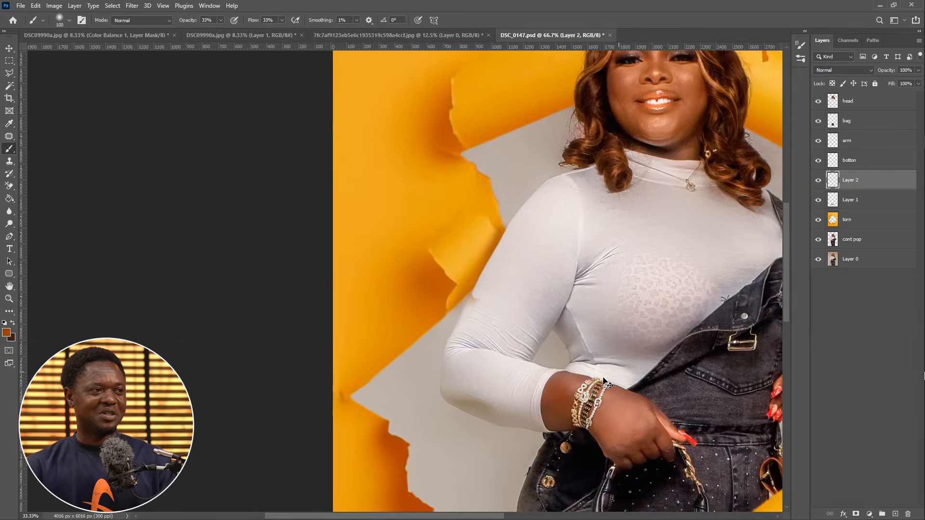
key(ctrl+plus)
key(ctrl+plus)
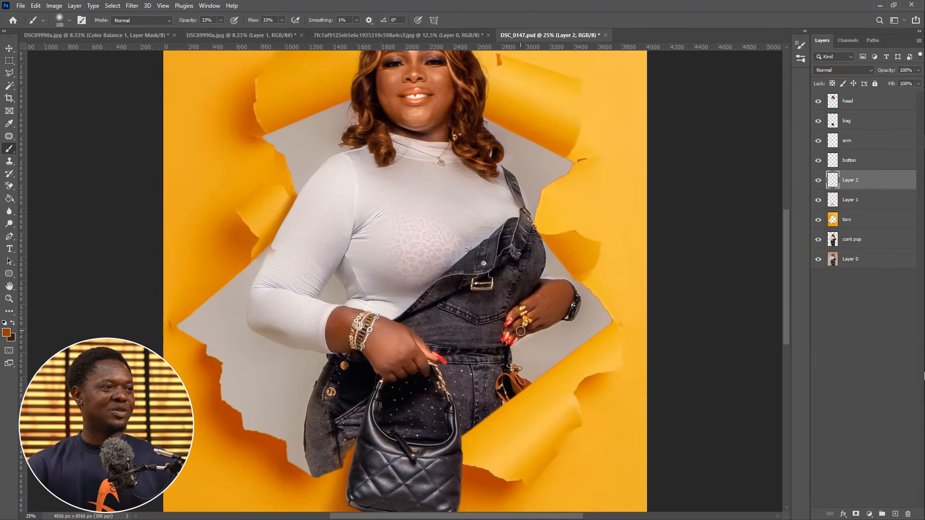
key(ctrl+plus)
key(ctrl+plus)
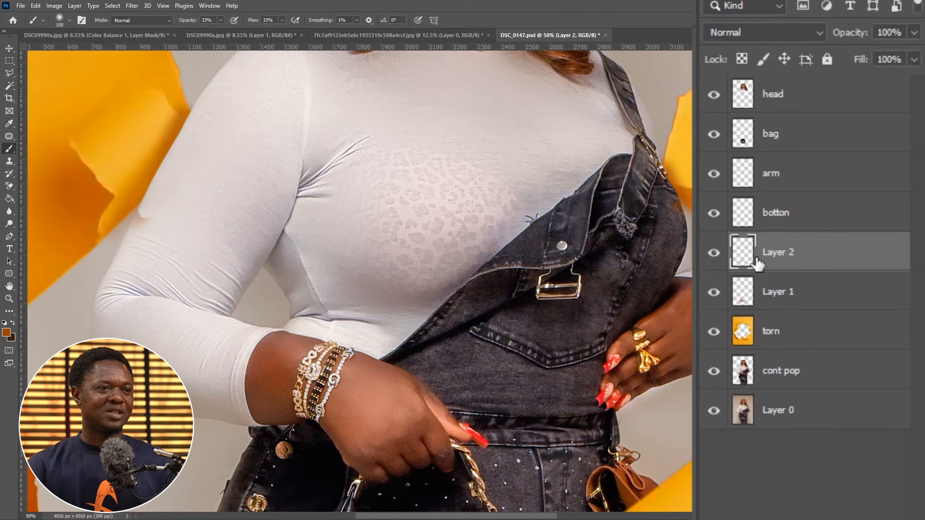
Step: Rename Layer 1, which holds the handbag's shading, to "bag shadow"
double_click(781, 253)
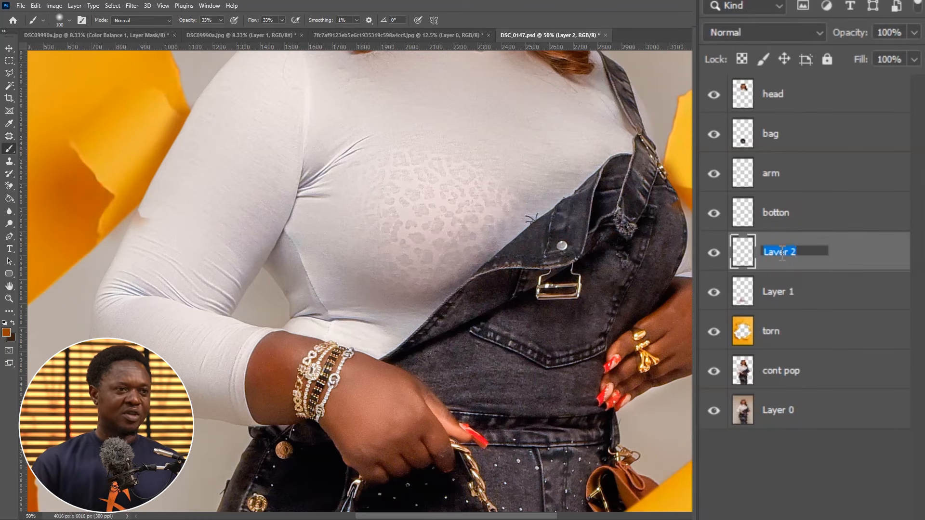
click(777, 293)
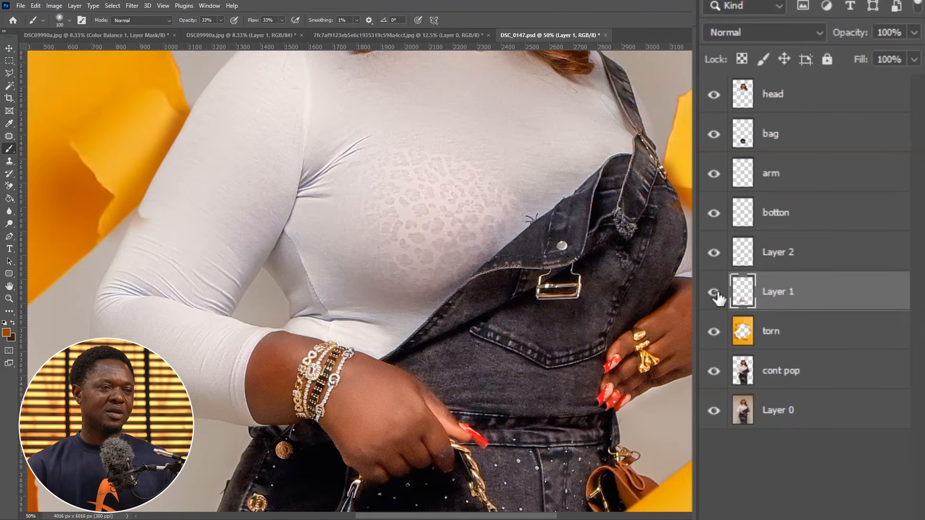
double_click(780, 292)
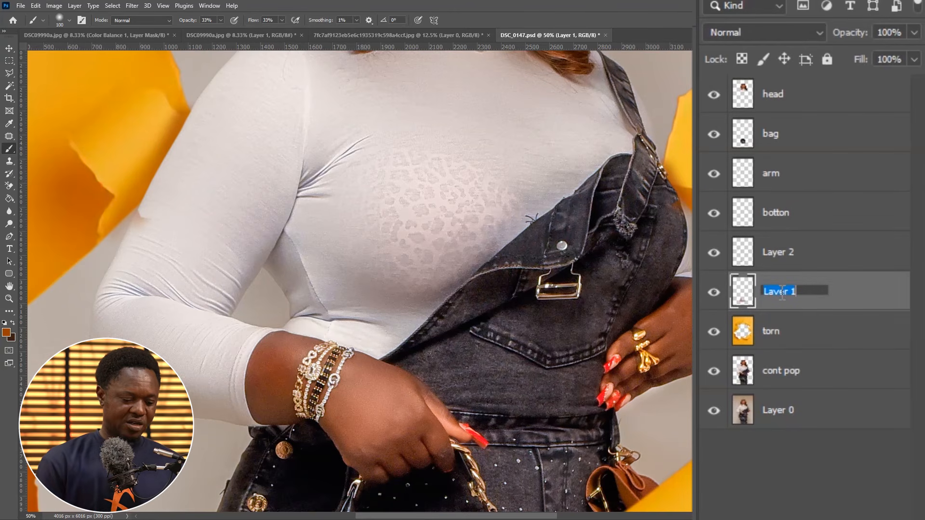
text(bag)
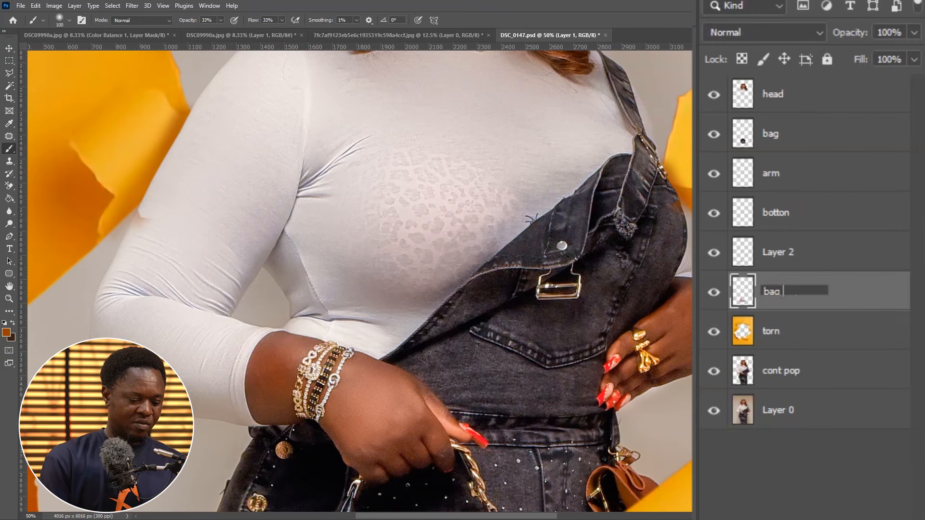
text( sh)
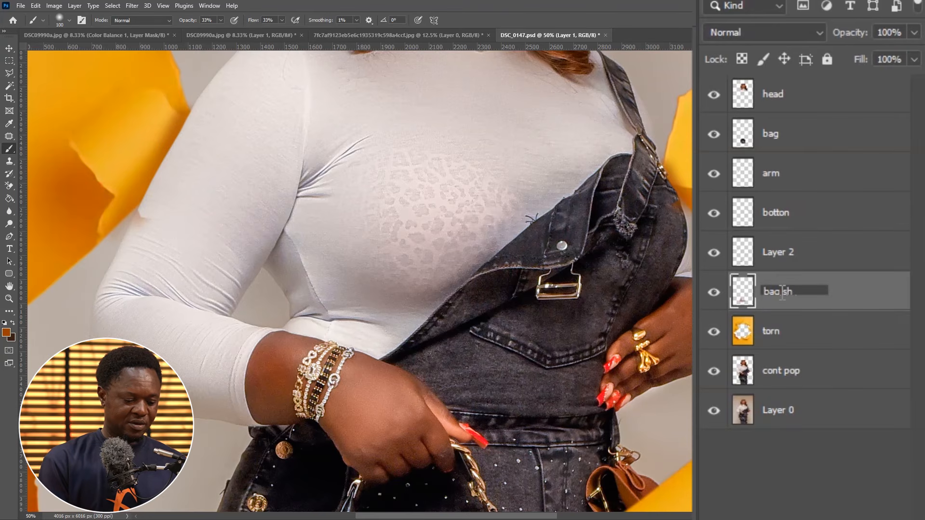
text(ado)
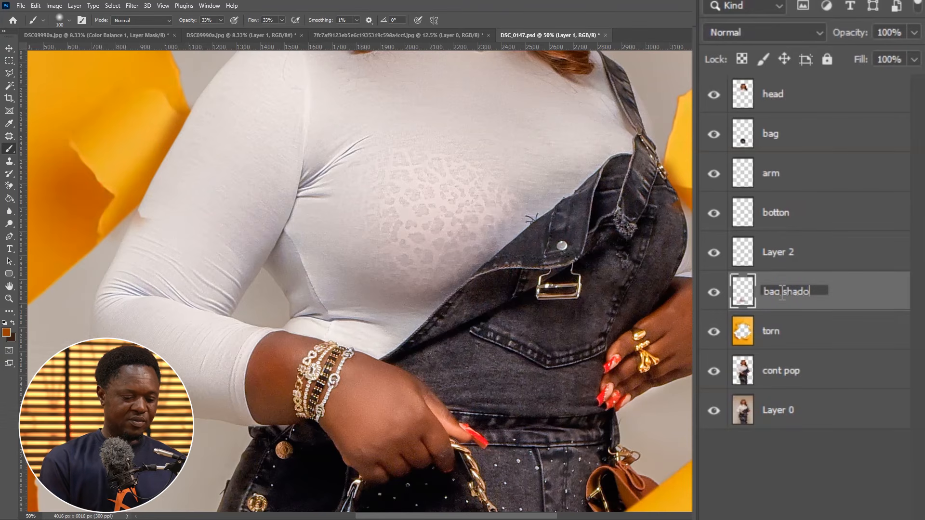
text(w)
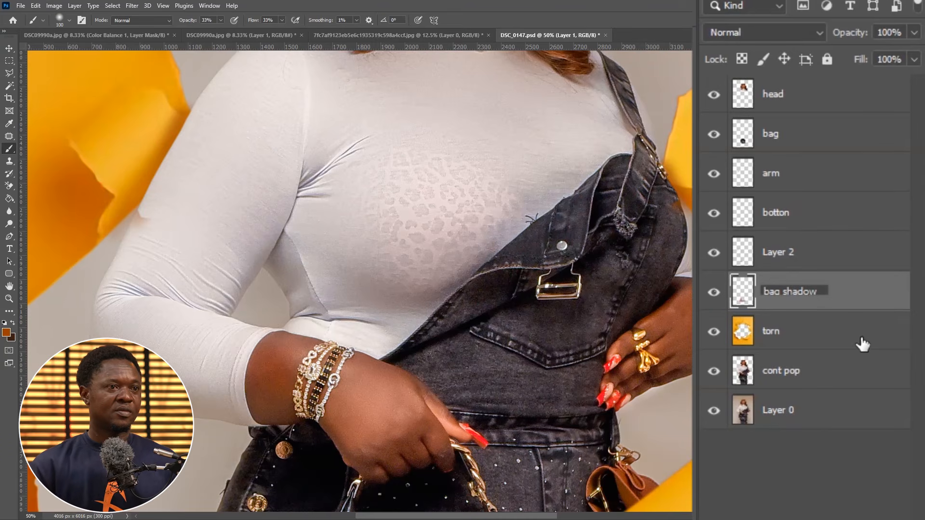
key(Return)
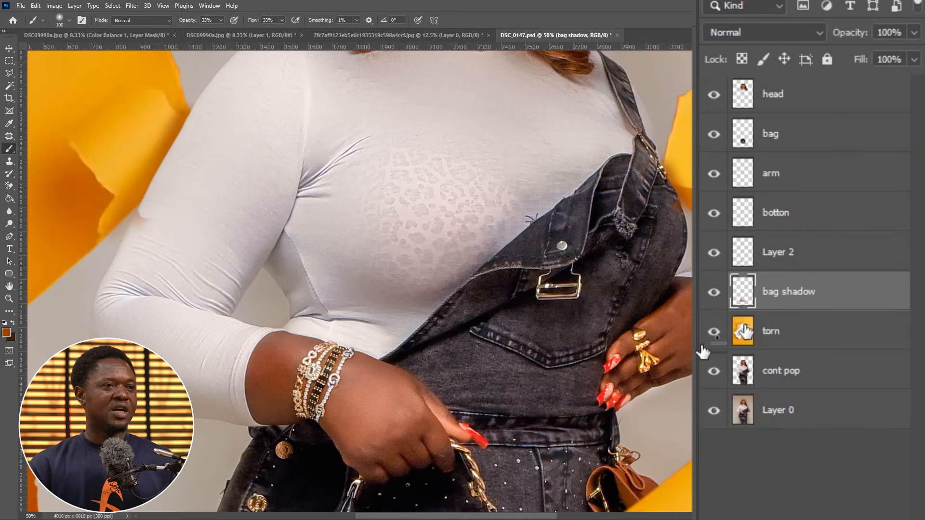
Step: Rename Layer 2 to "shadow"
click(772, 254)
double_click(773, 253)
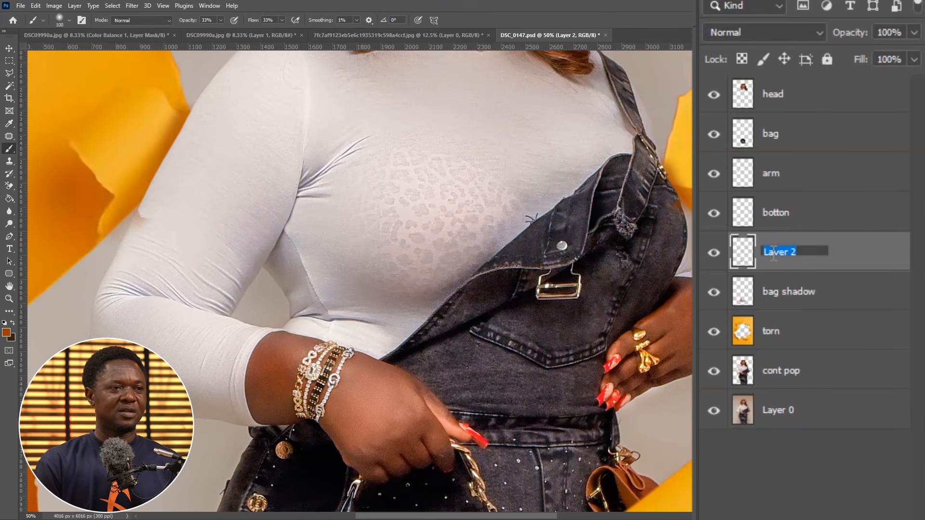
text(sh)
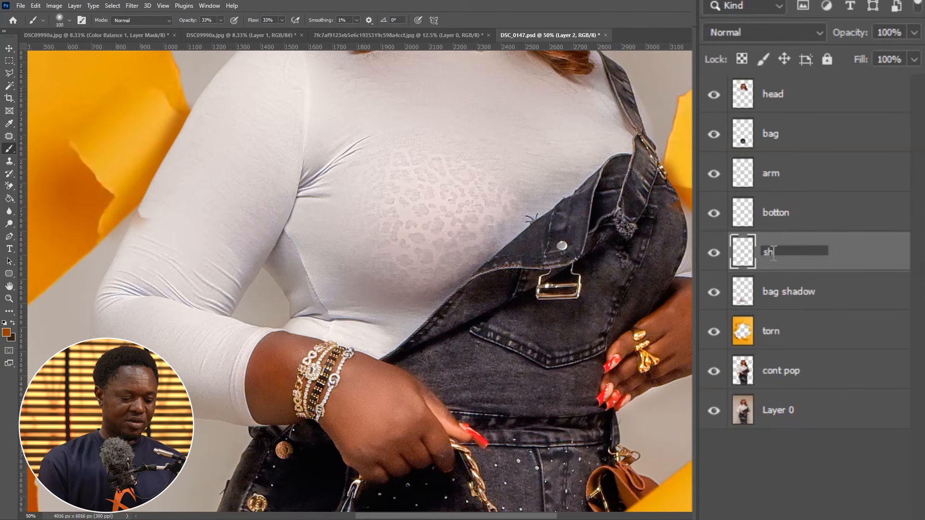
text(adow)
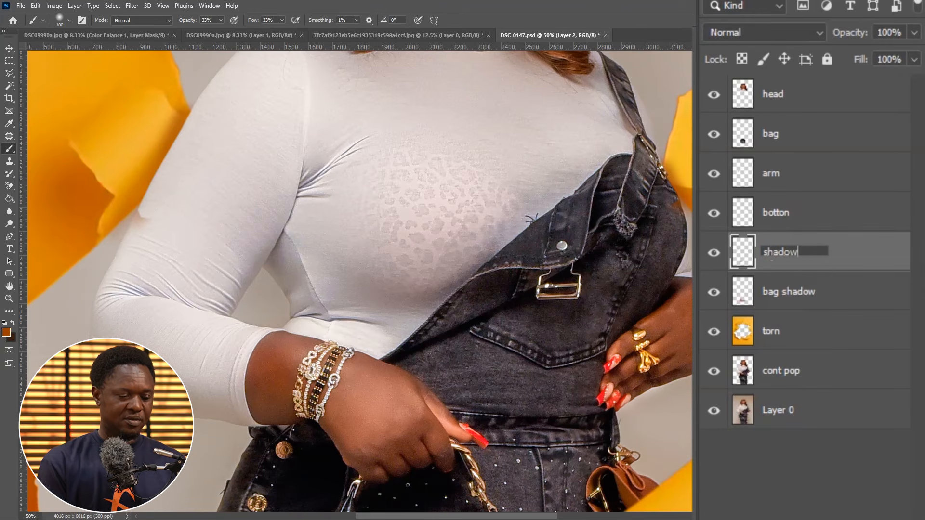
key(Return)
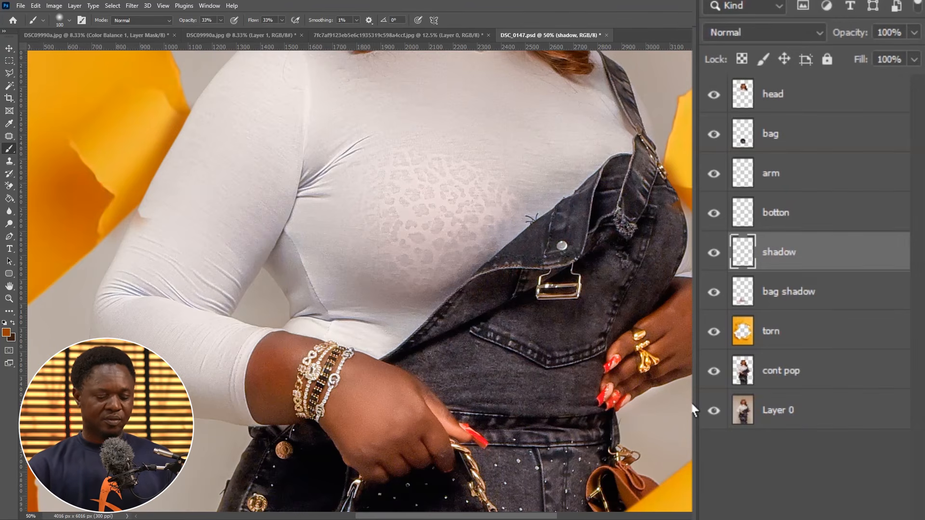
Step: Paint a soft shadow on the torn yellow paper along the side of the woman's hair, using a 200 px brush on the shadow layer
key(ctrl+minus)
key(ctrl+minus)
key(ctrl+minus)
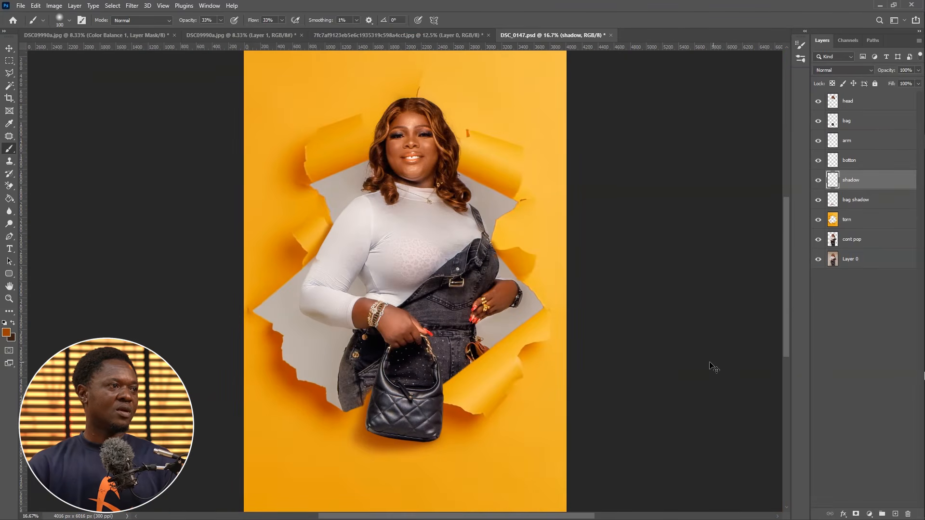
key(ctrl+plus)
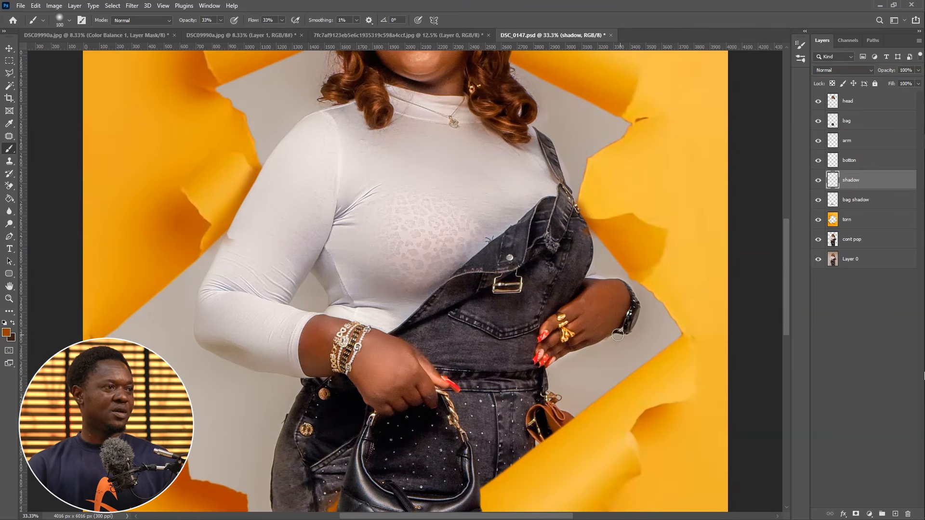
key(ctrl+plus)
mouse_move(471, 103)
mouse_down()
mouse_move(532, 283)
mouse_move(545, 380)
mouse_up()
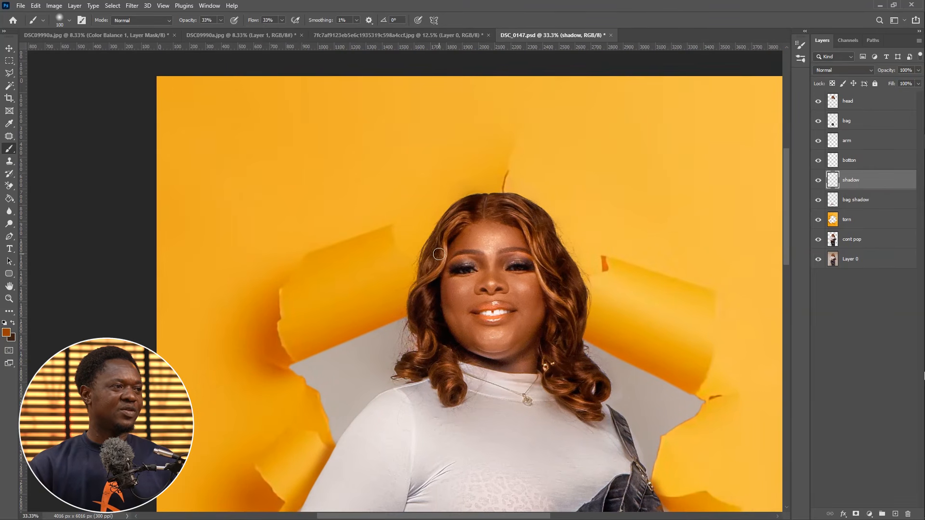
key(bracketright)
key(bracketright)
key(bracketright)
key(bracketright)
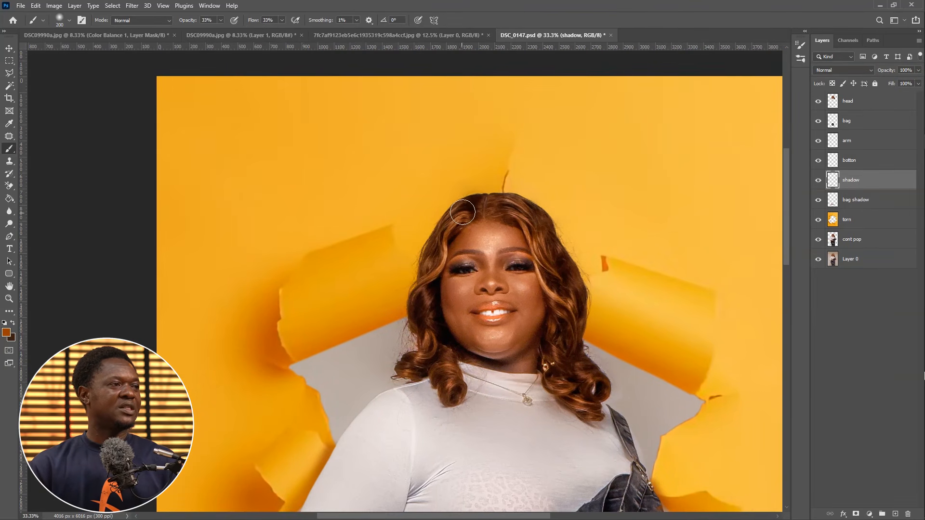
mouse_move(430, 254)
mouse_down()
mouse_move(393, 337)
mouse_move(421, 255)
mouse_move(483, 207)
mouse_move(422, 267)
mouse_move(464, 211)
mouse_move(419, 289)
mouse_move(409, 328)
mouse_up()
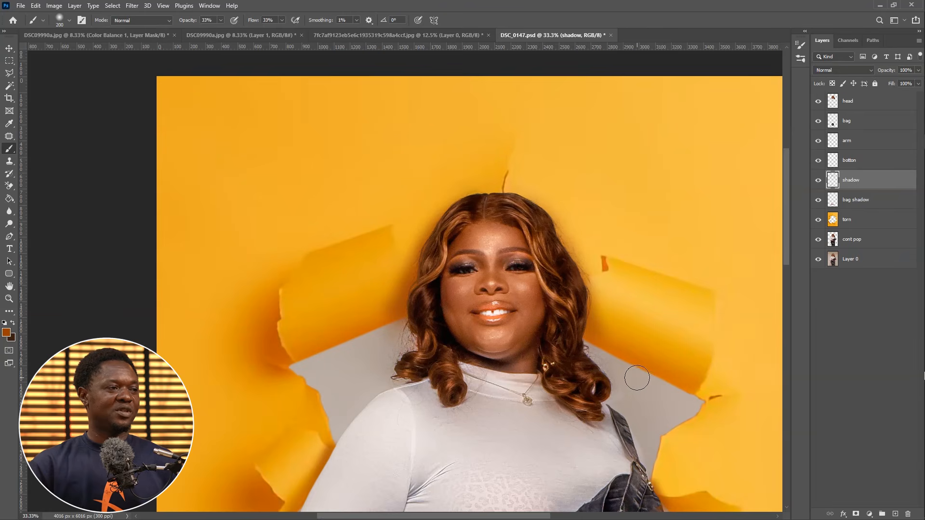
Step: Make the "bag shadow" layer active and set the brush size to 200 px beside the handbag
key(ctrl+minus)
key(ctrl+minus)
key(ctrl+minus)
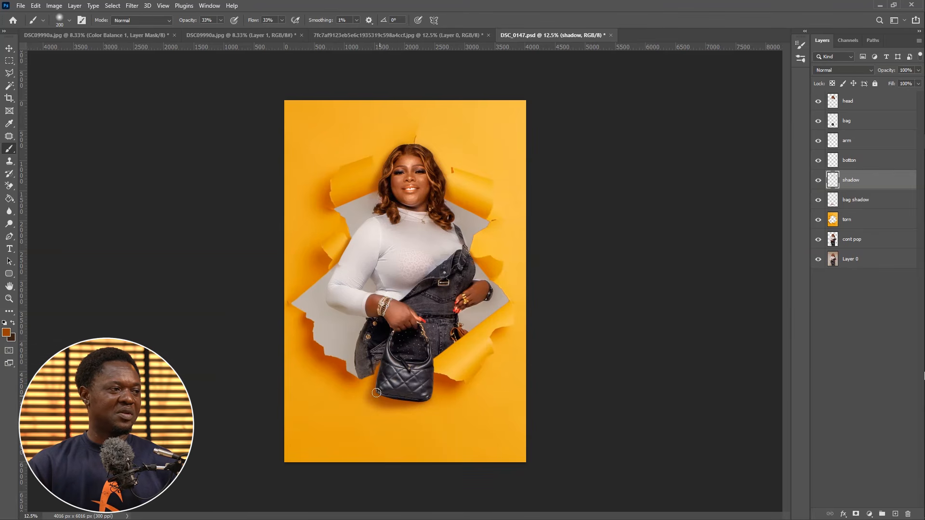
key(bracketright)
key(bracketright)
key(bracketright)
key(bracketright)
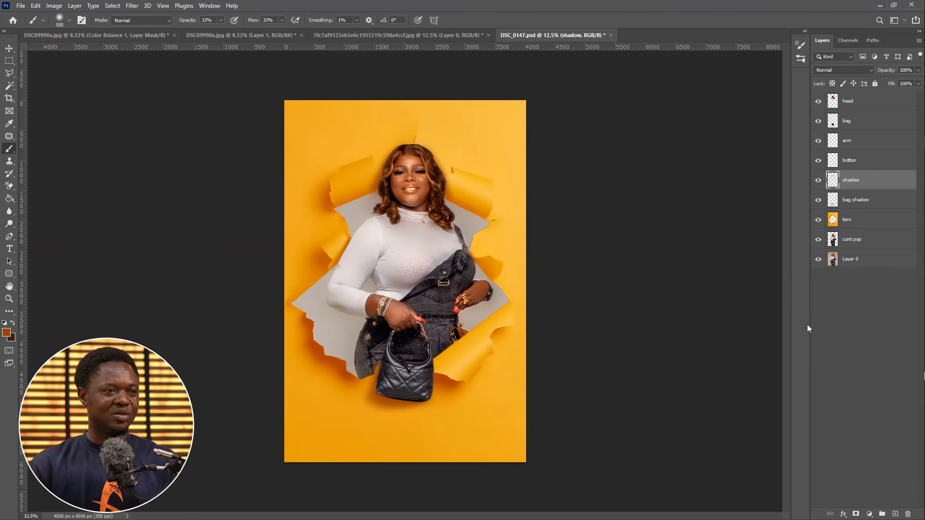
click(771, 355)
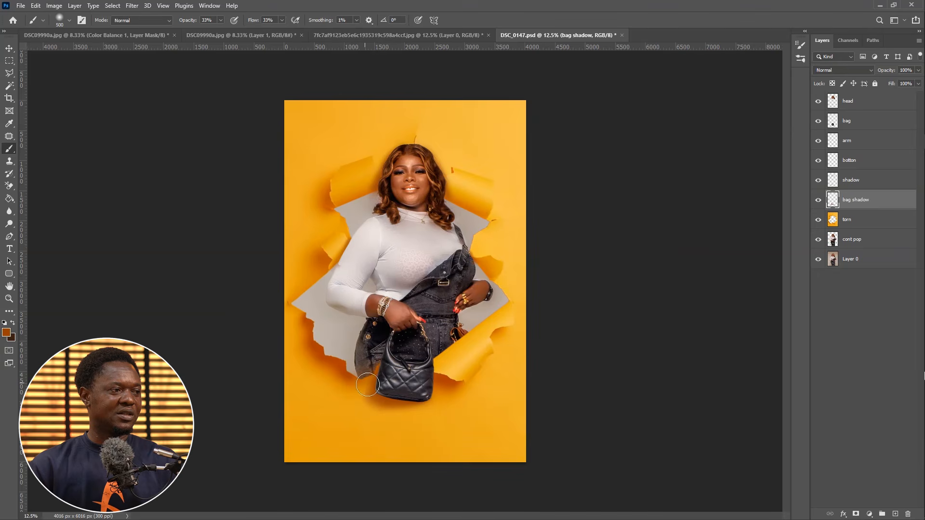
key(bracketleft)
key(bracketleft)
key(bracketleft)
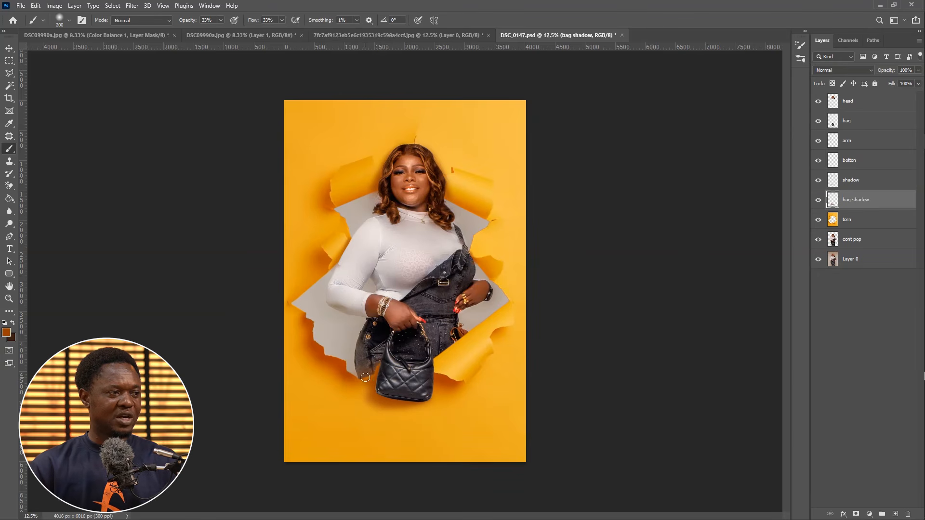
Step: Compare the original photo with the finished composite by repeatedly hiding and restoring every layer except Layer 0
key(ctrl+equal)
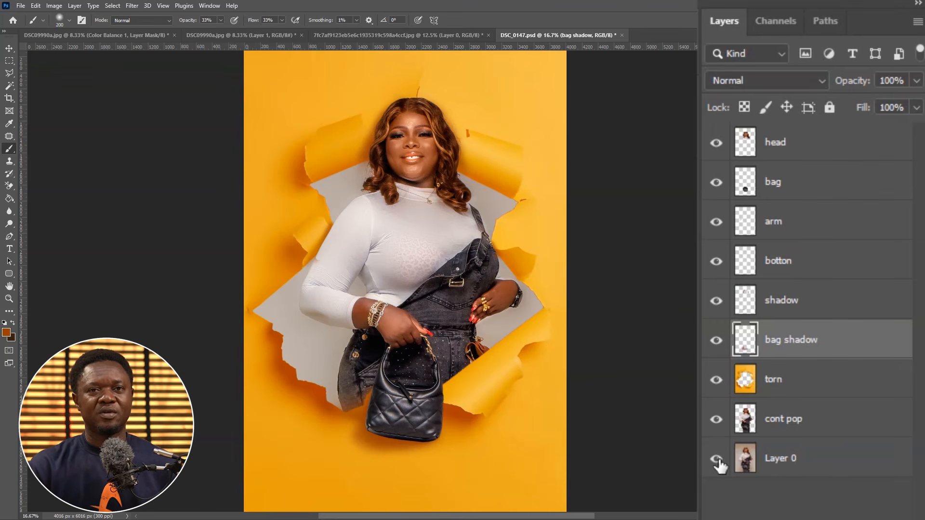
alt+click(717, 460)
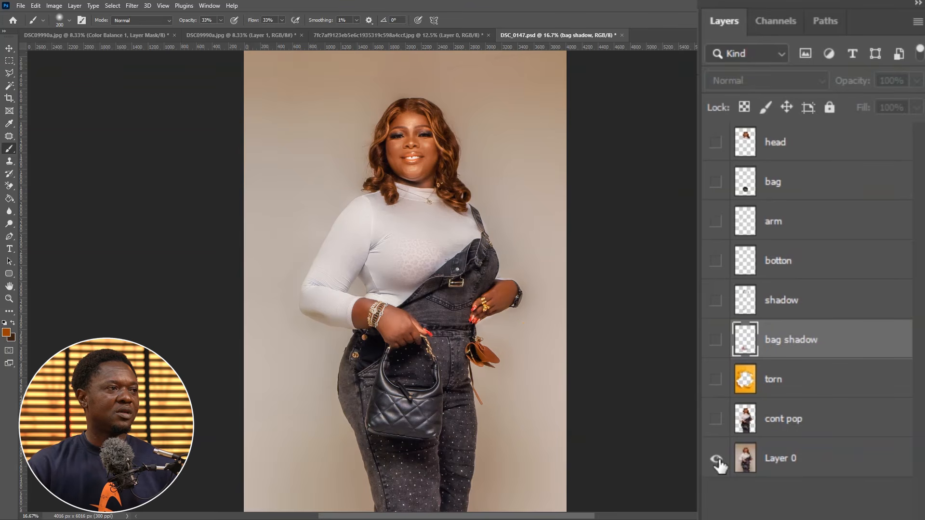
alt+click(717, 460)
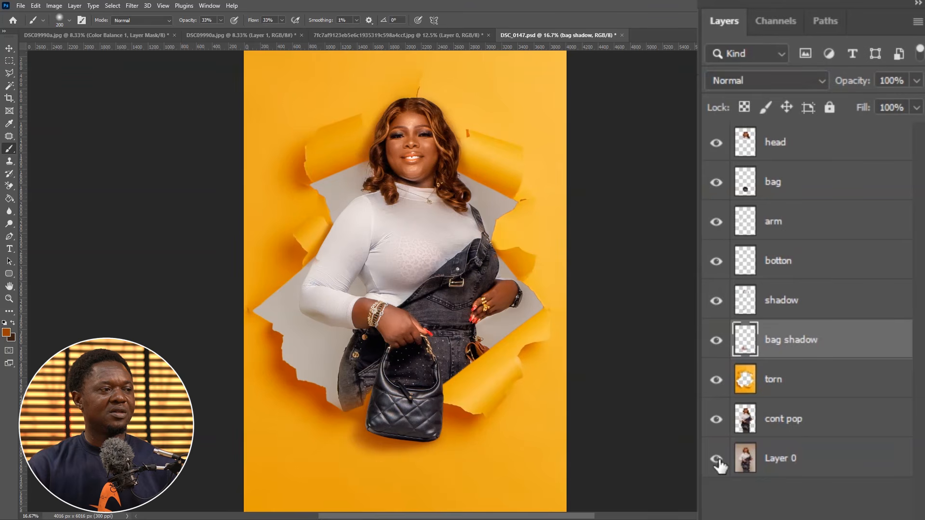
alt+click(716, 460)
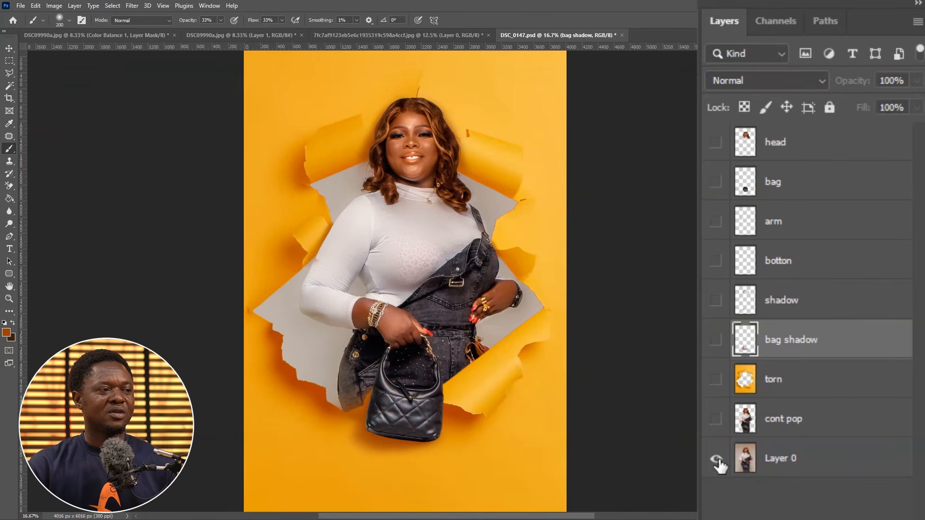
alt+click(717, 460)
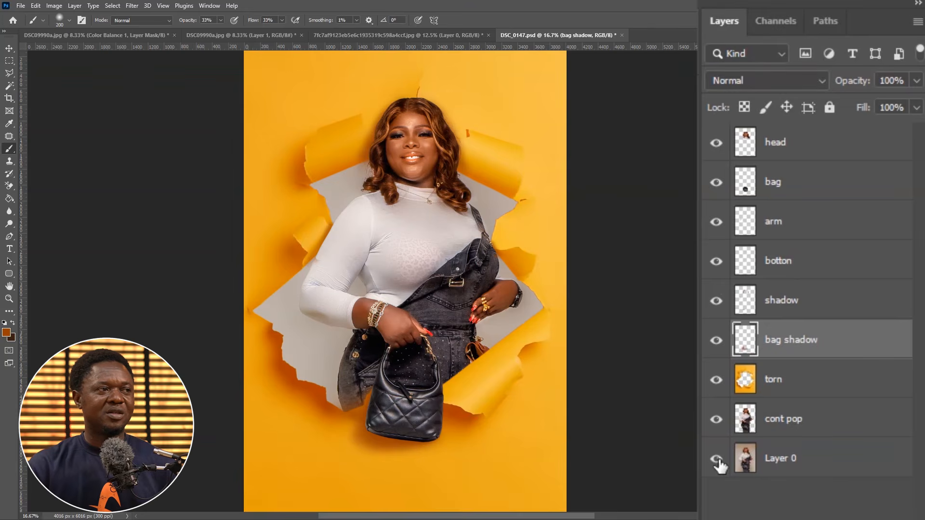
alt+click(717, 460)
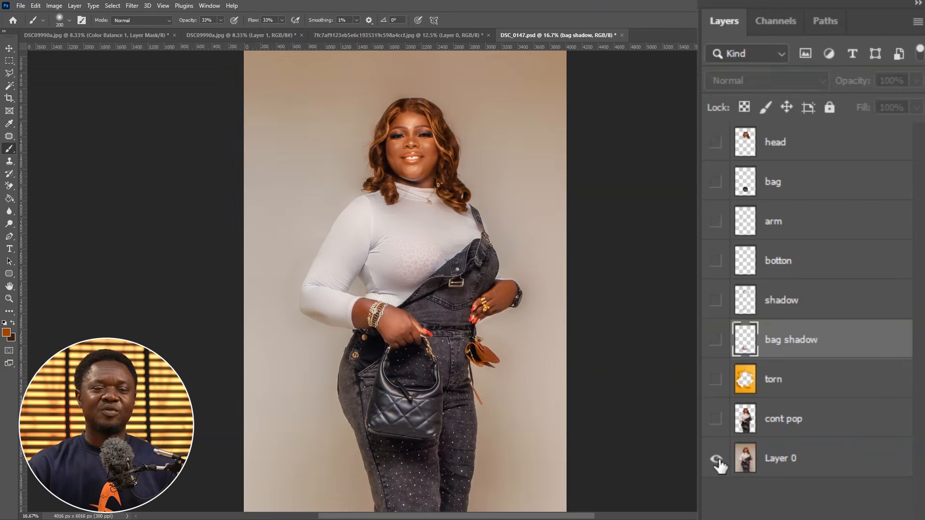
alt+click(717, 460)
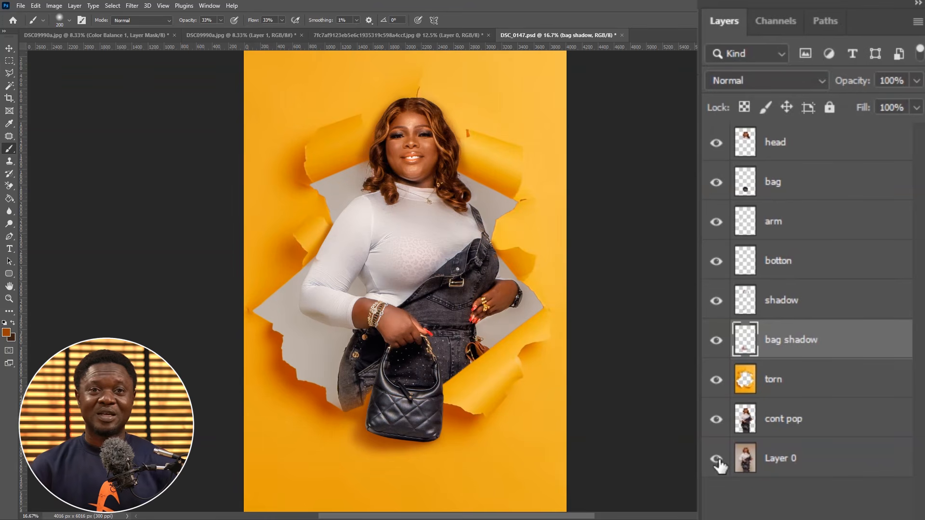